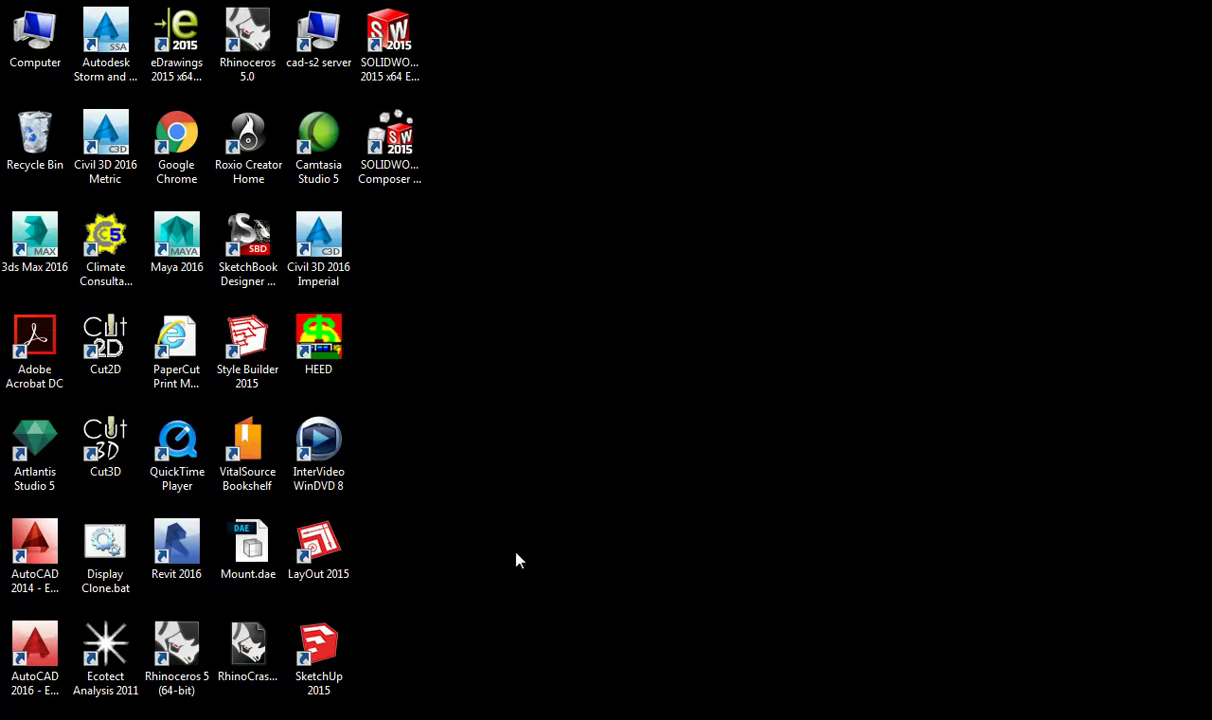
- Launch Rhinoceros 5 (64-bit), dismiss the graphics driver notice and its download page, and maximize the Rhino window
click(185, 655)
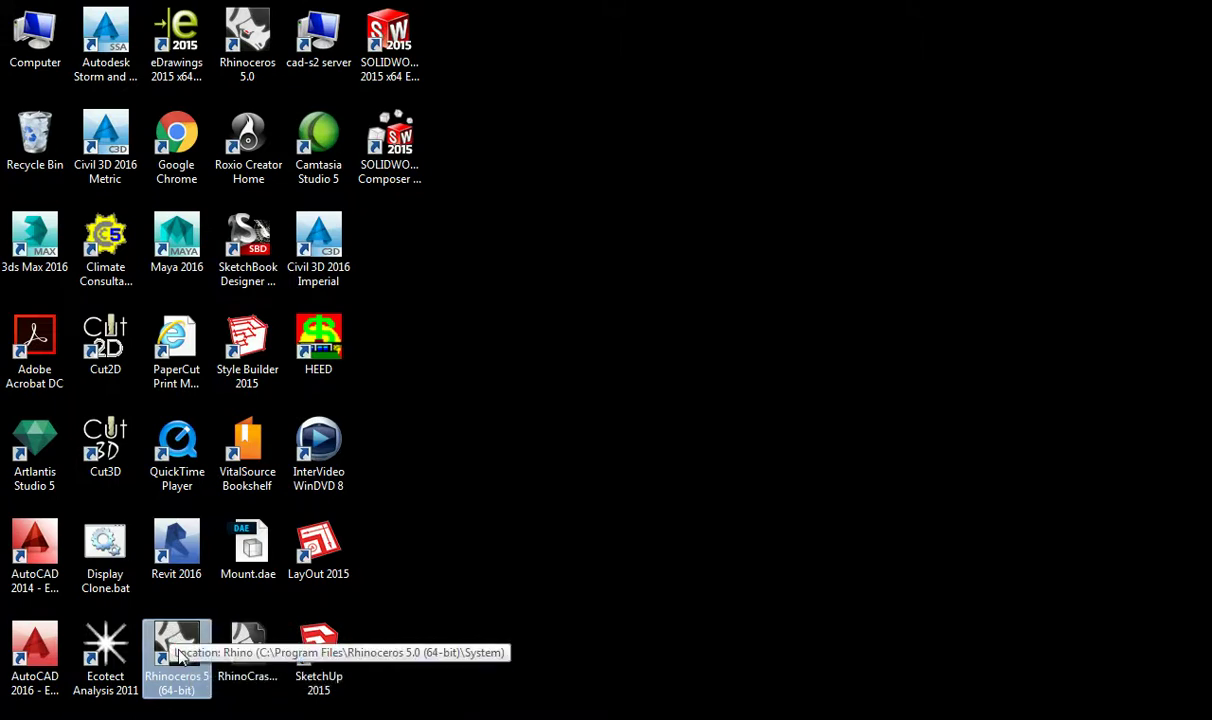
double_click(181, 655)
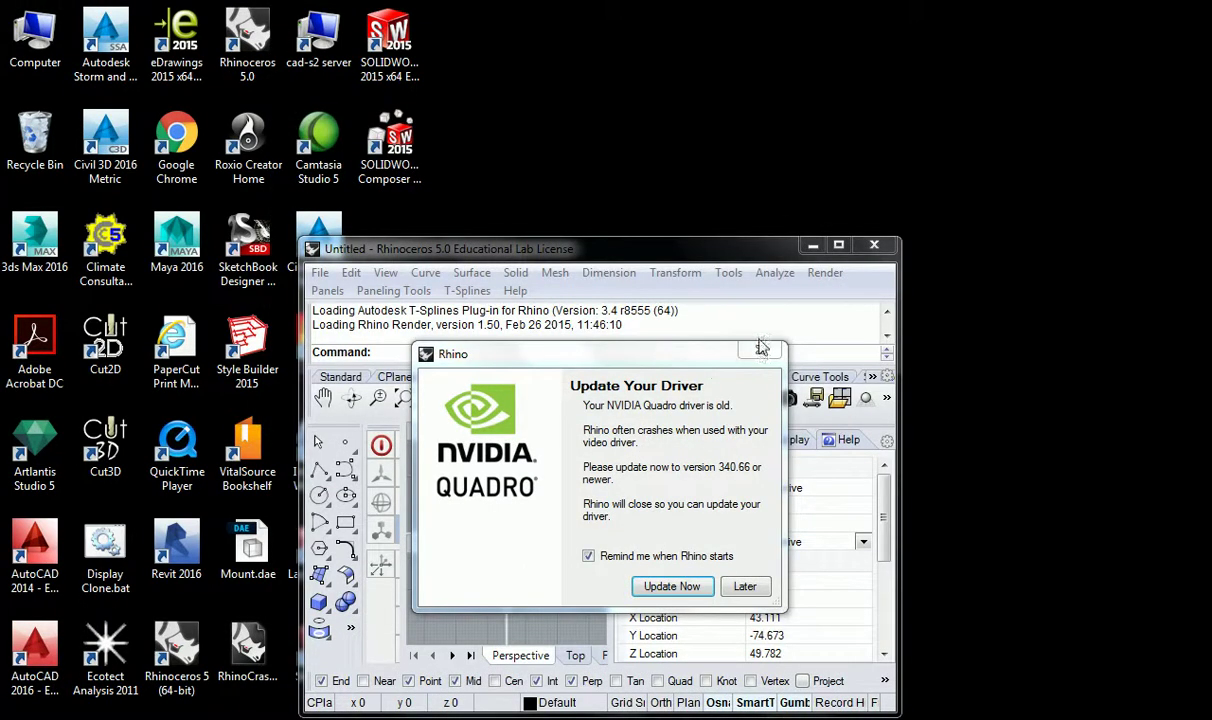
click(760, 351)
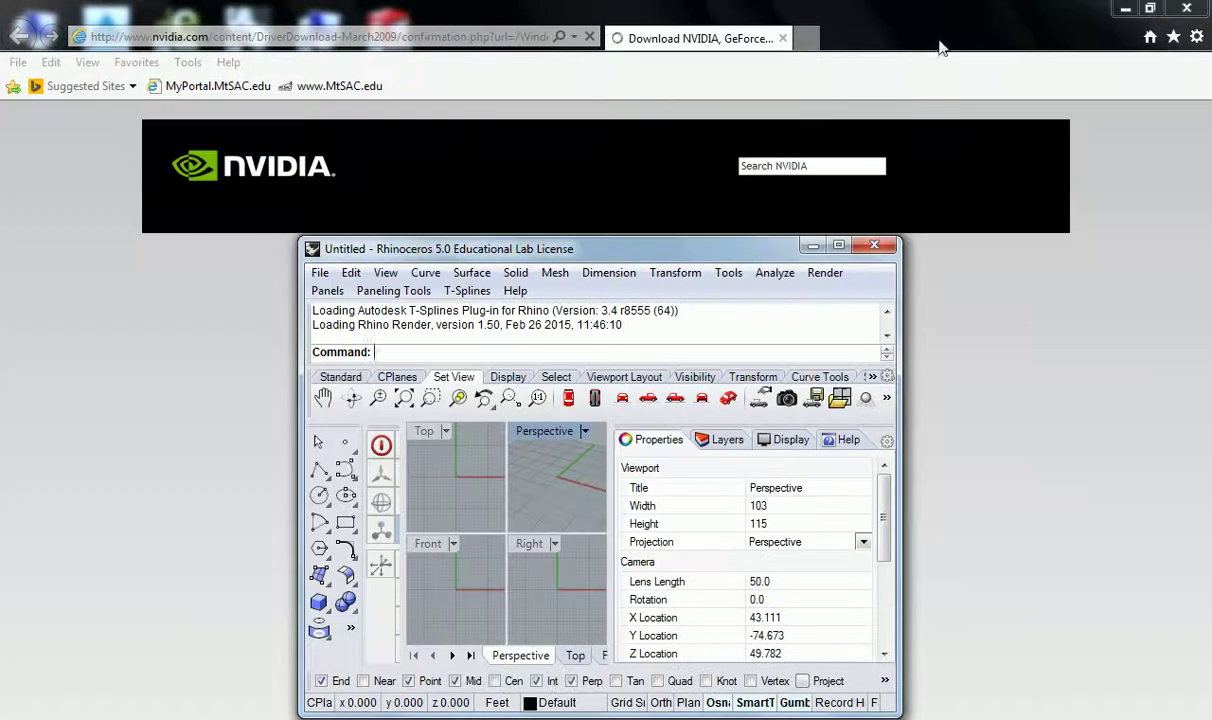
click(1185, 11)
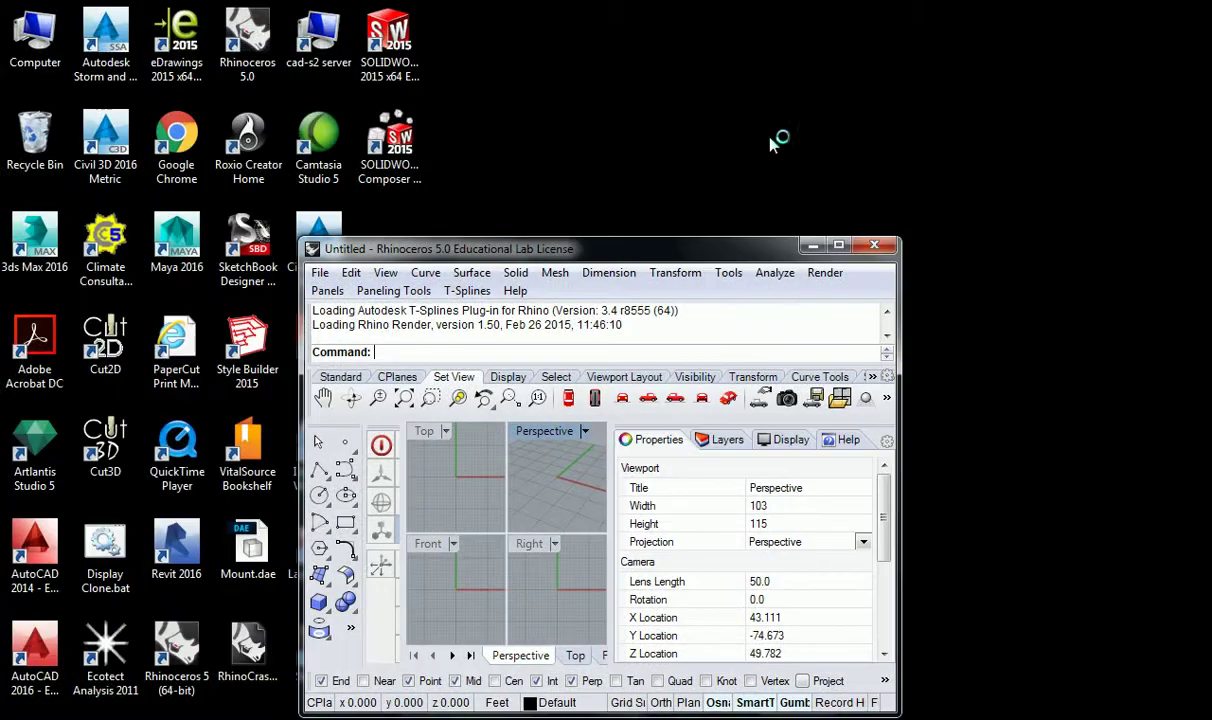
drag(785, 252, 765, 5)
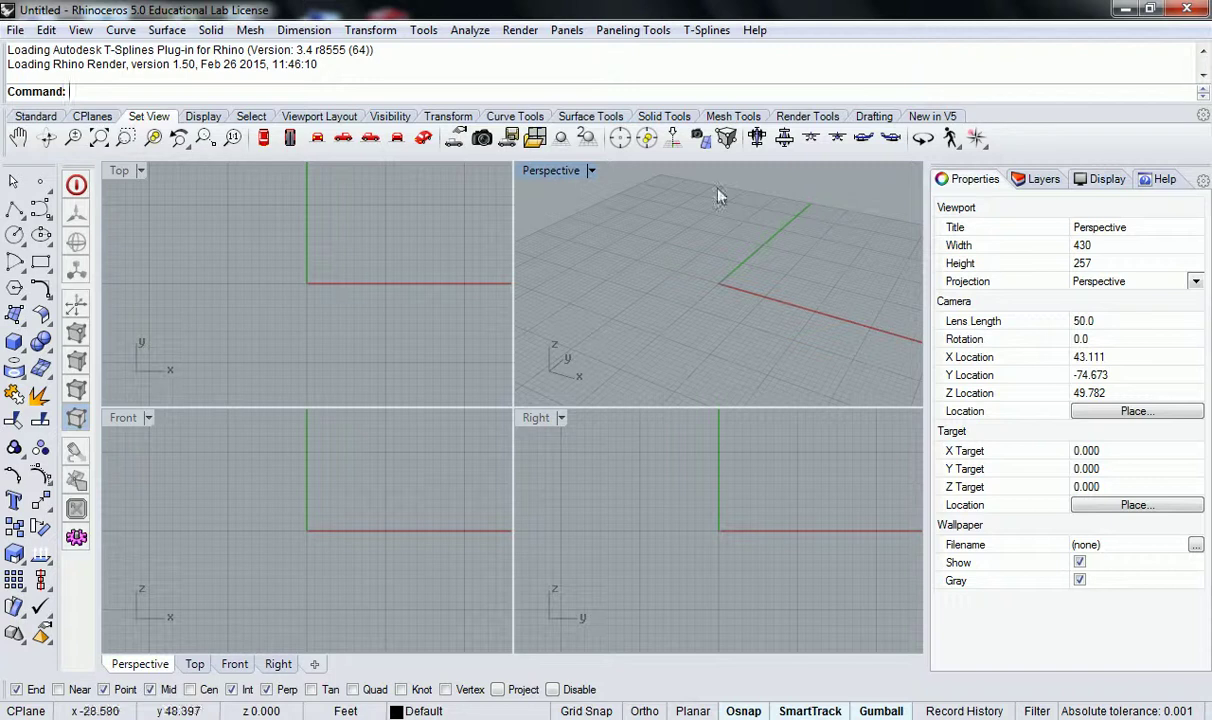
- Review the available tool sets, including Display, Visibility, CPlanes, Surface Tools and Solid Tools, and return to the Standard set
click(30, 117)
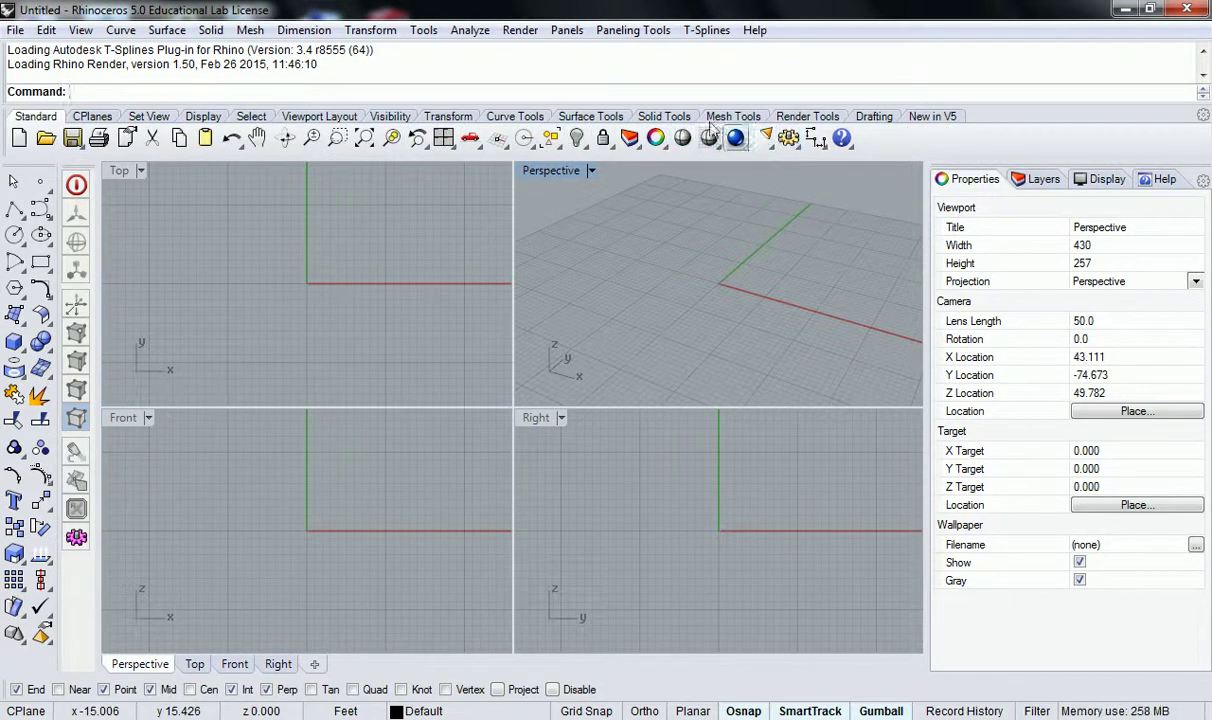
click(203, 118)
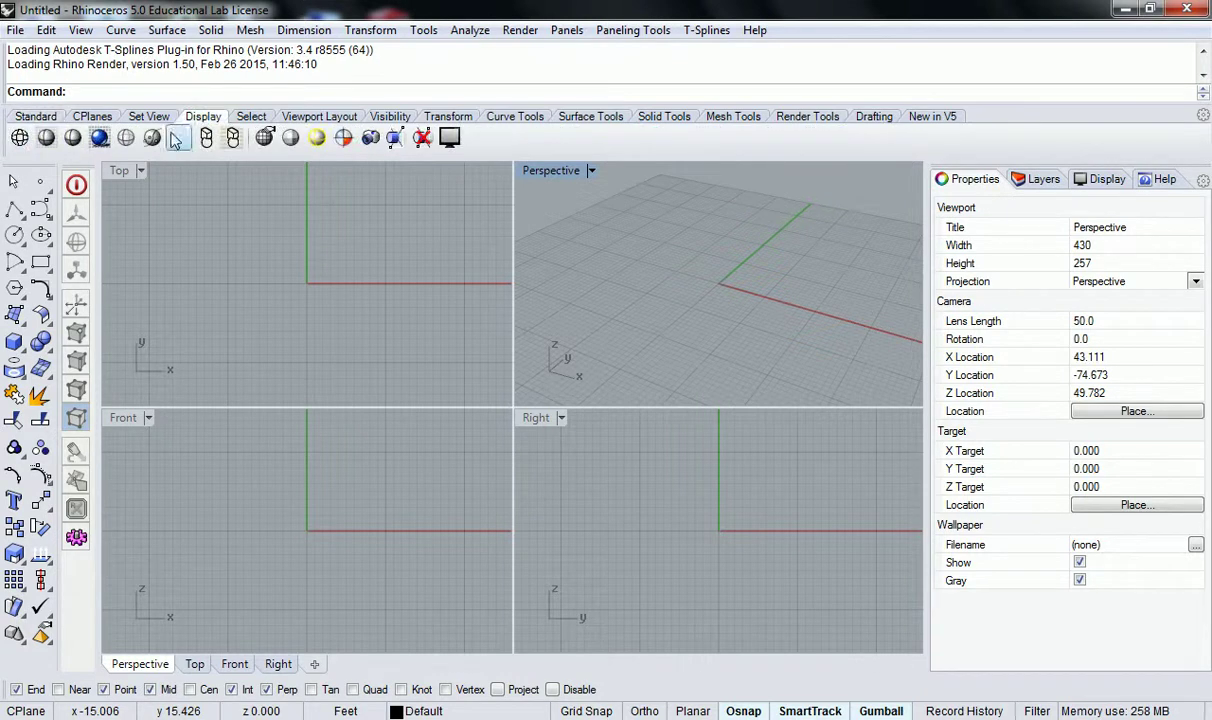
click(390, 117)
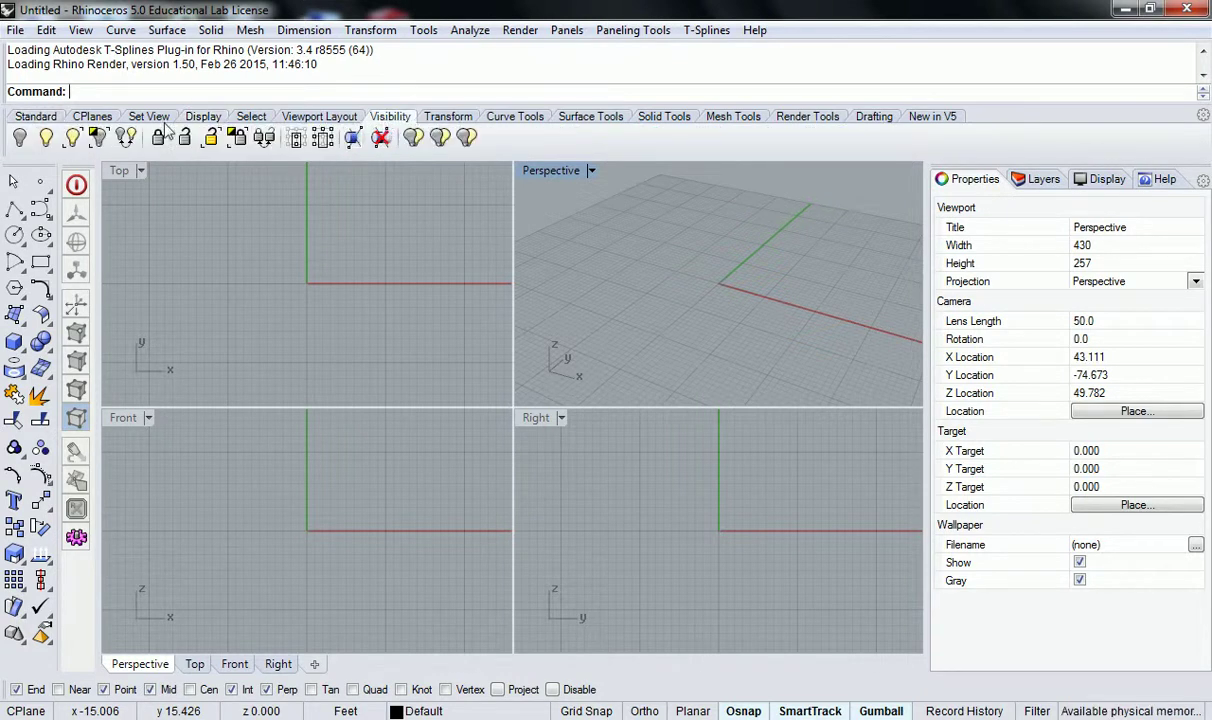
click(92, 117)
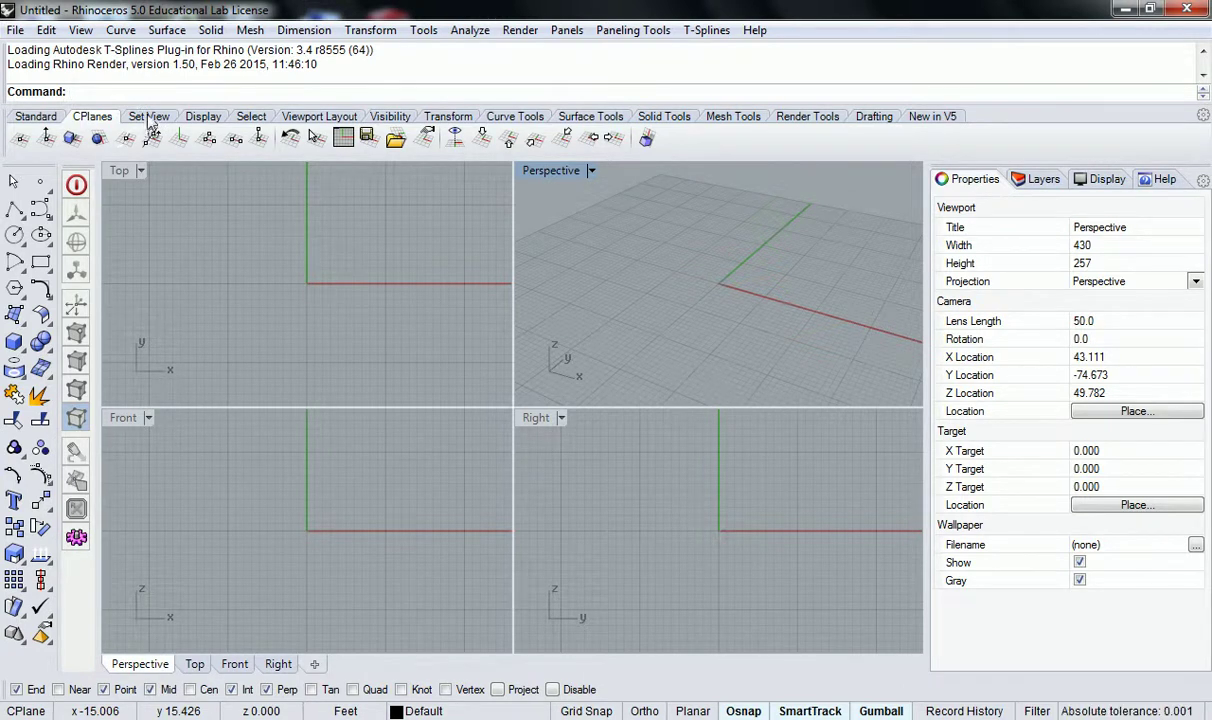
click(148, 120)
click(565, 117)
click(505, 117)
click(440, 117)
click(508, 117)
click(585, 117)
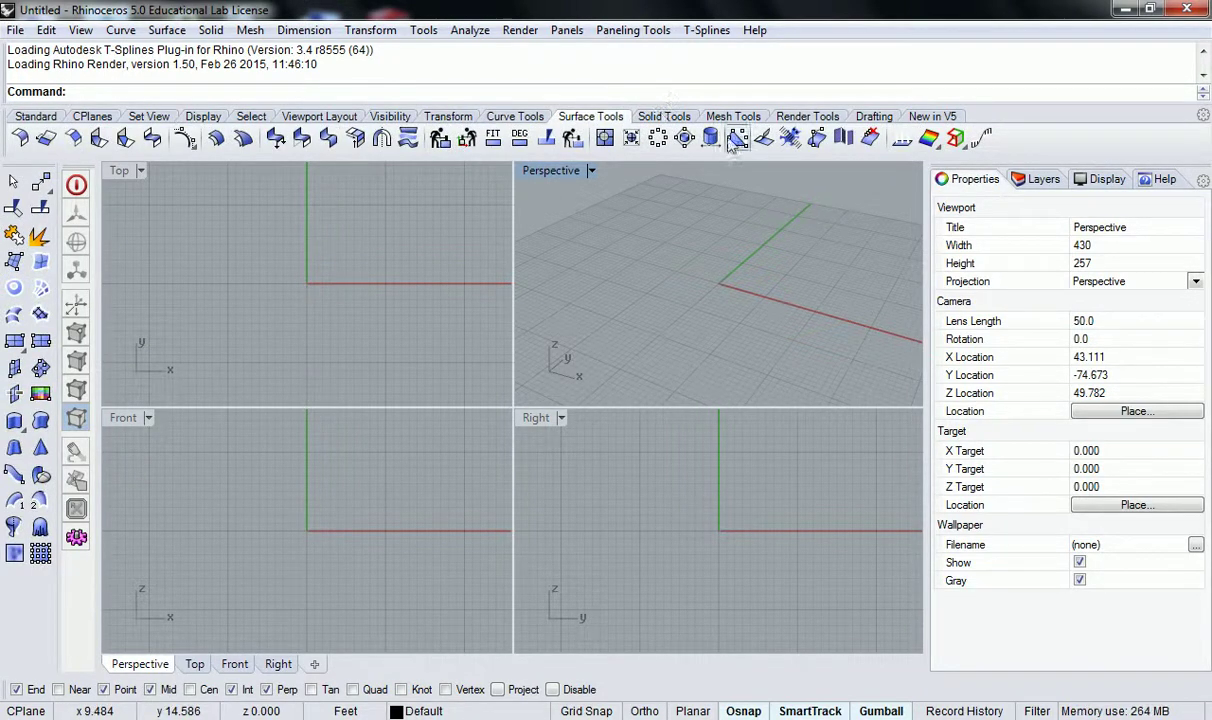
click(665, 117)
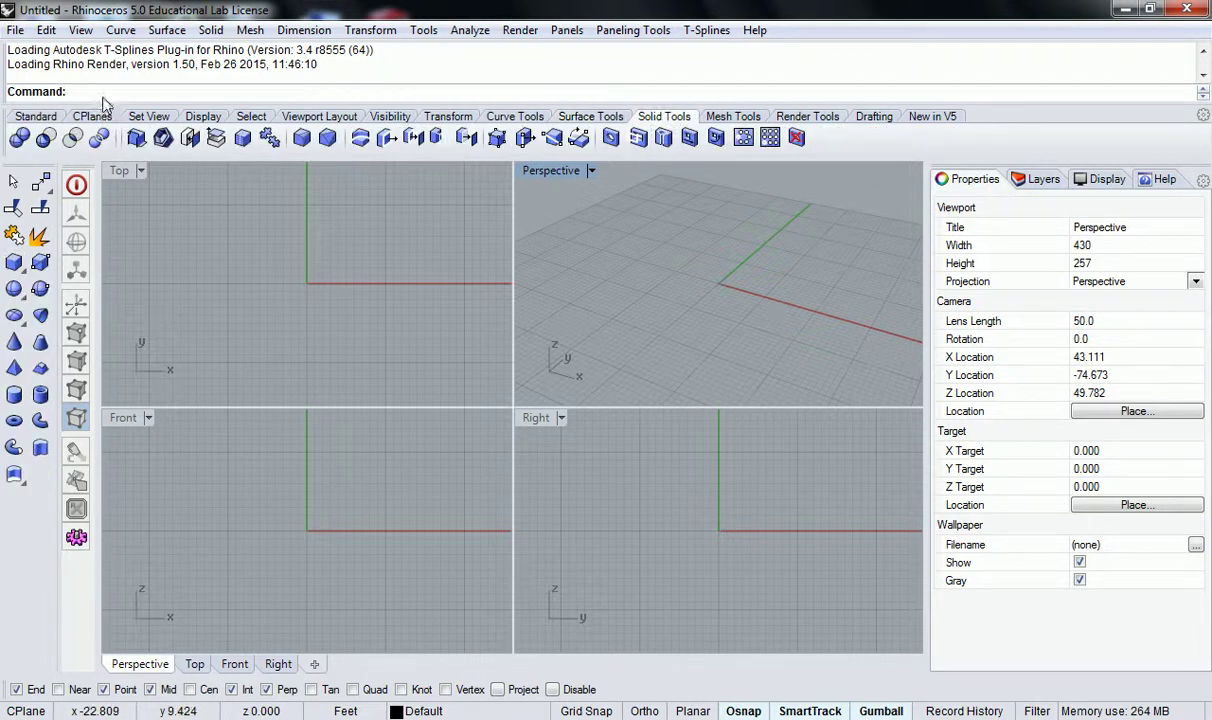
click(40, 118)
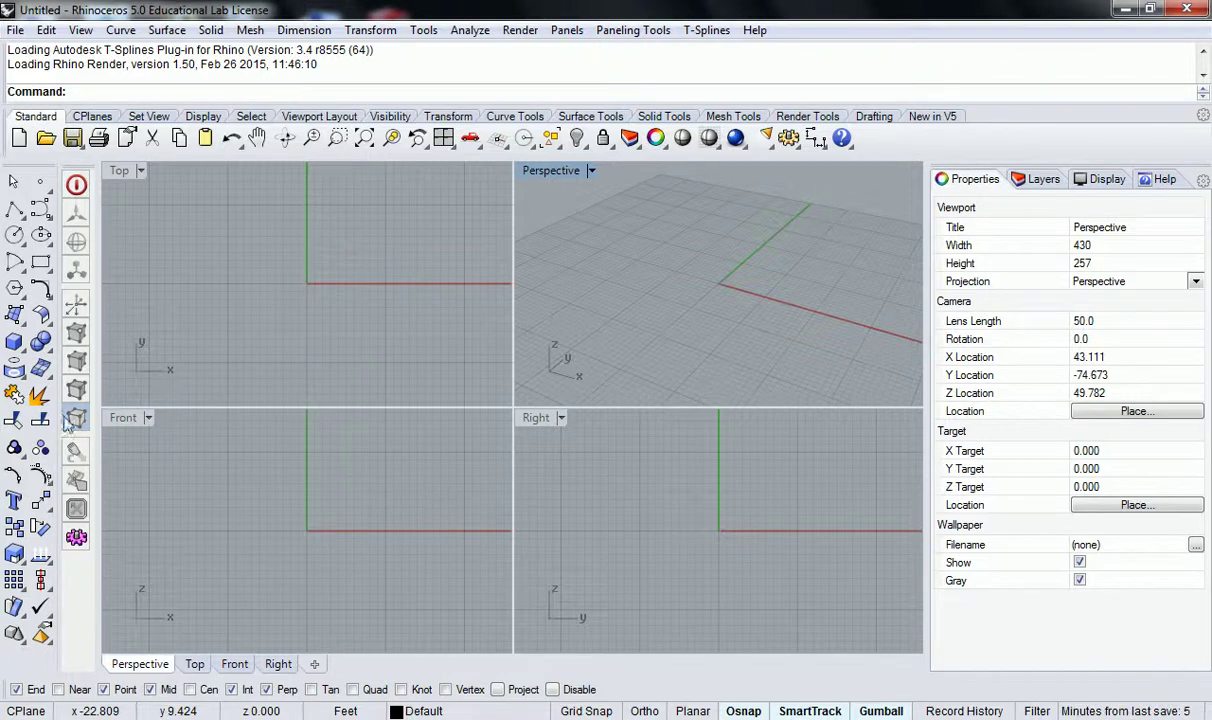
- Draw a roughly cube-shaped box on the ground plane, with its base spanning the origin in the Top view
click(14, 341)
click(258, 329)
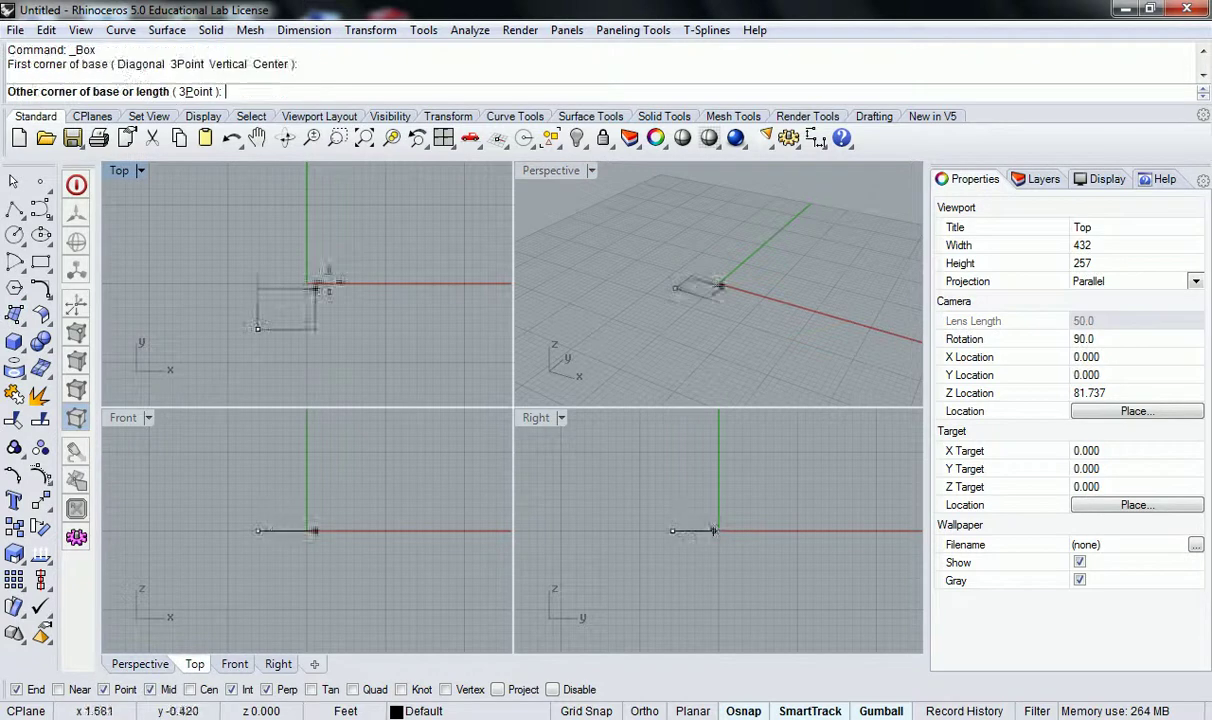
click(363, 226)
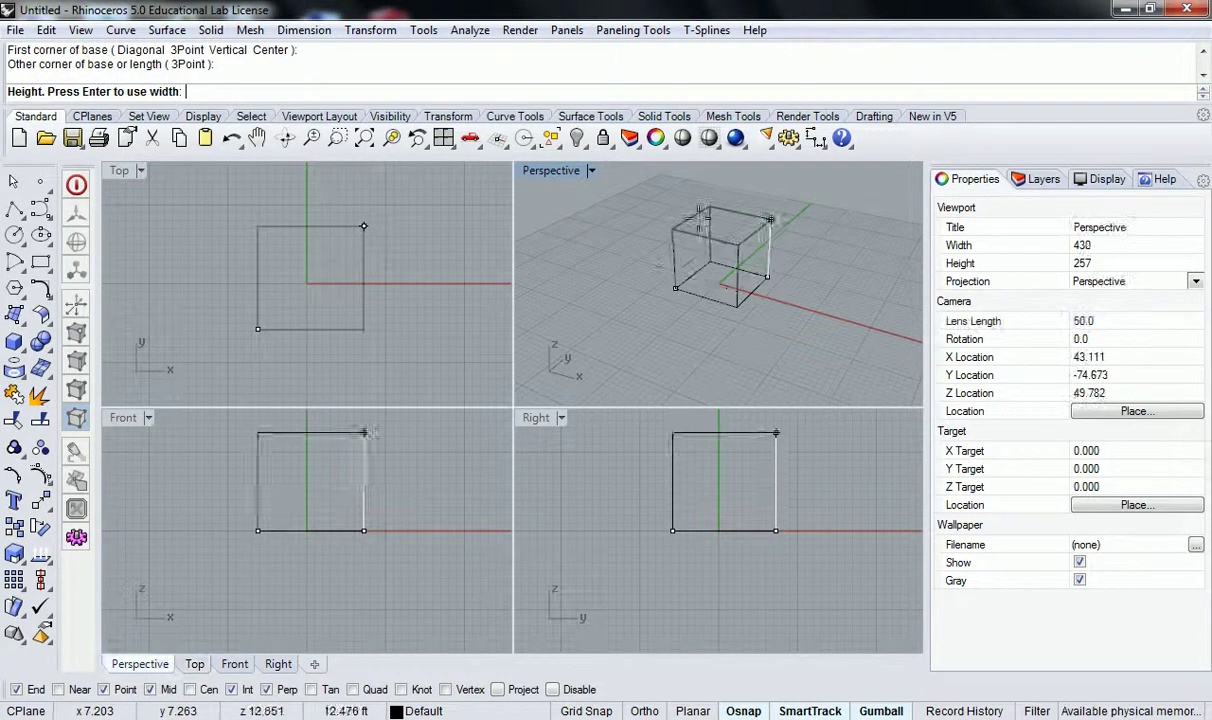
click(750, 225)
- Duplicate the box with the gumball, placing the copy diagonally up and back so it partly overlaps the original
click(755, 232)
drag(723, 205, 796, 213)
key(alt)
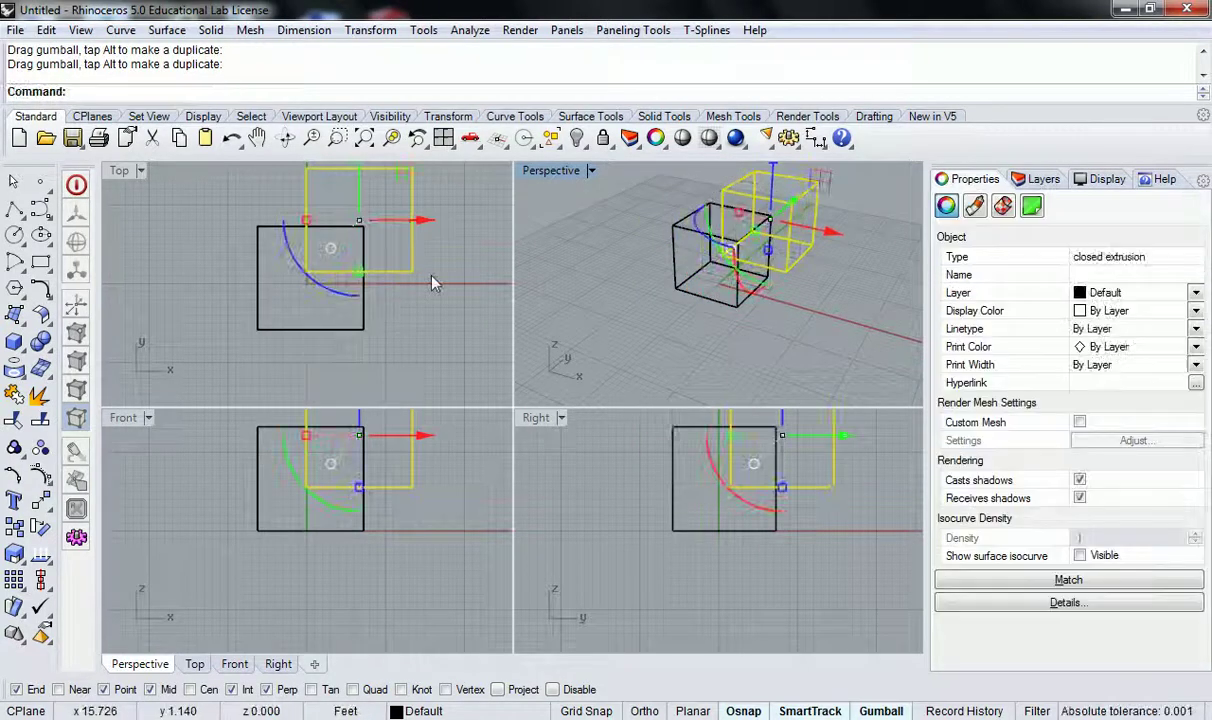
click(425, 306)
right_drag(380, 442, 362, 491)
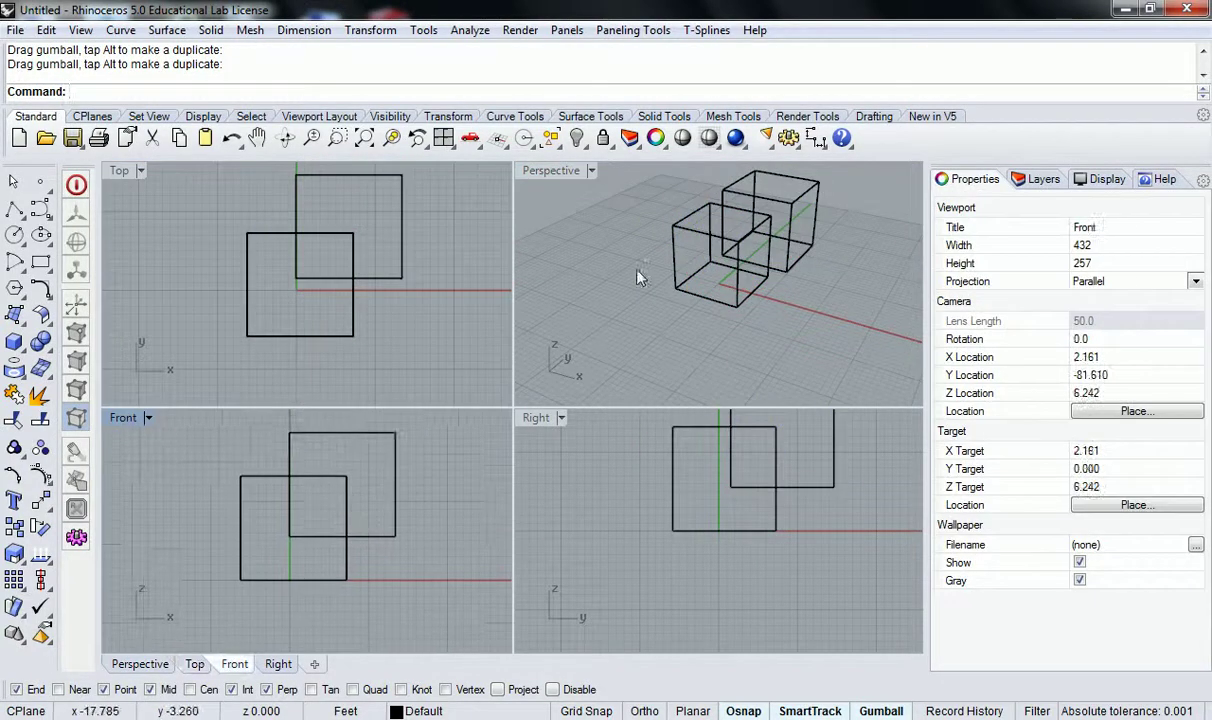
click(660, 370)
right_drag(662, 490, 620, 536)
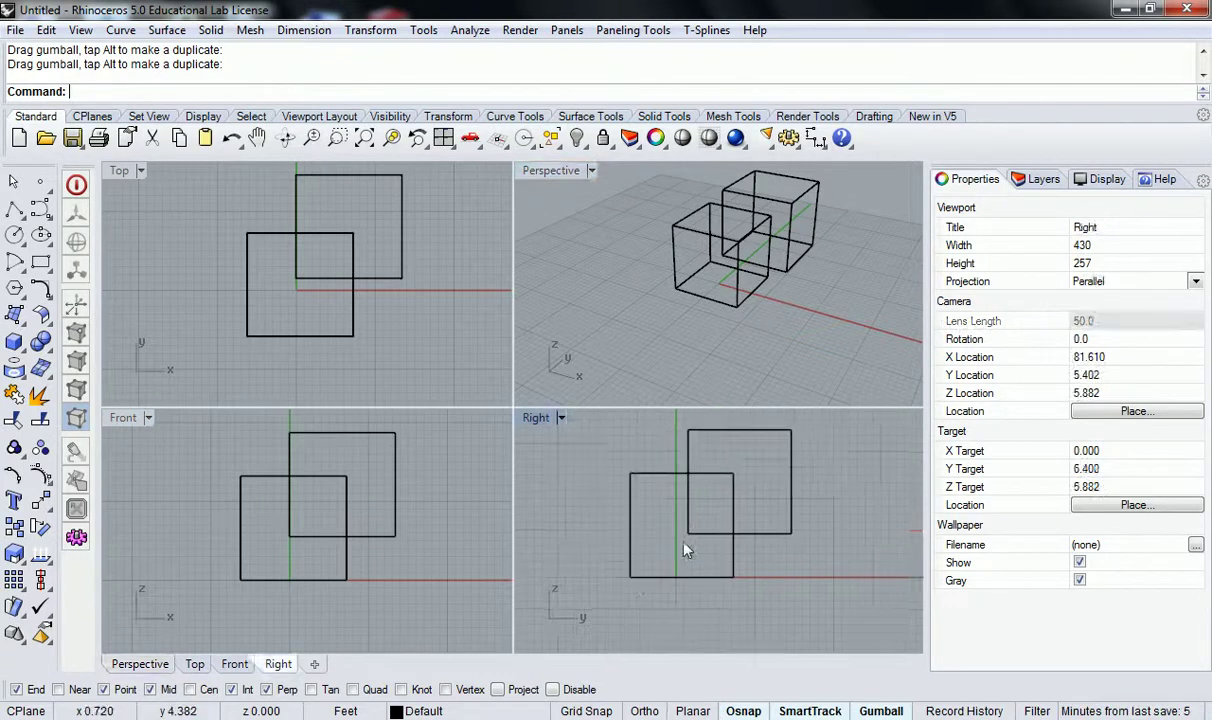
click(785, 216)
click(787, 217)
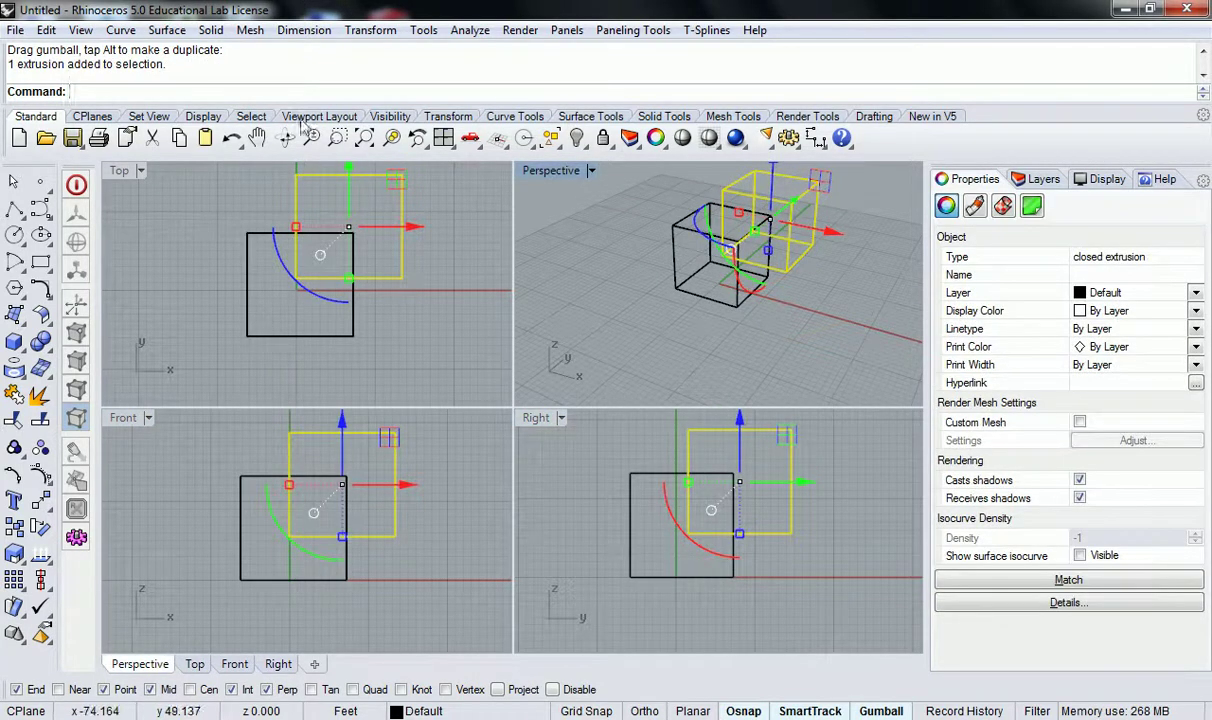
click(40, 341)
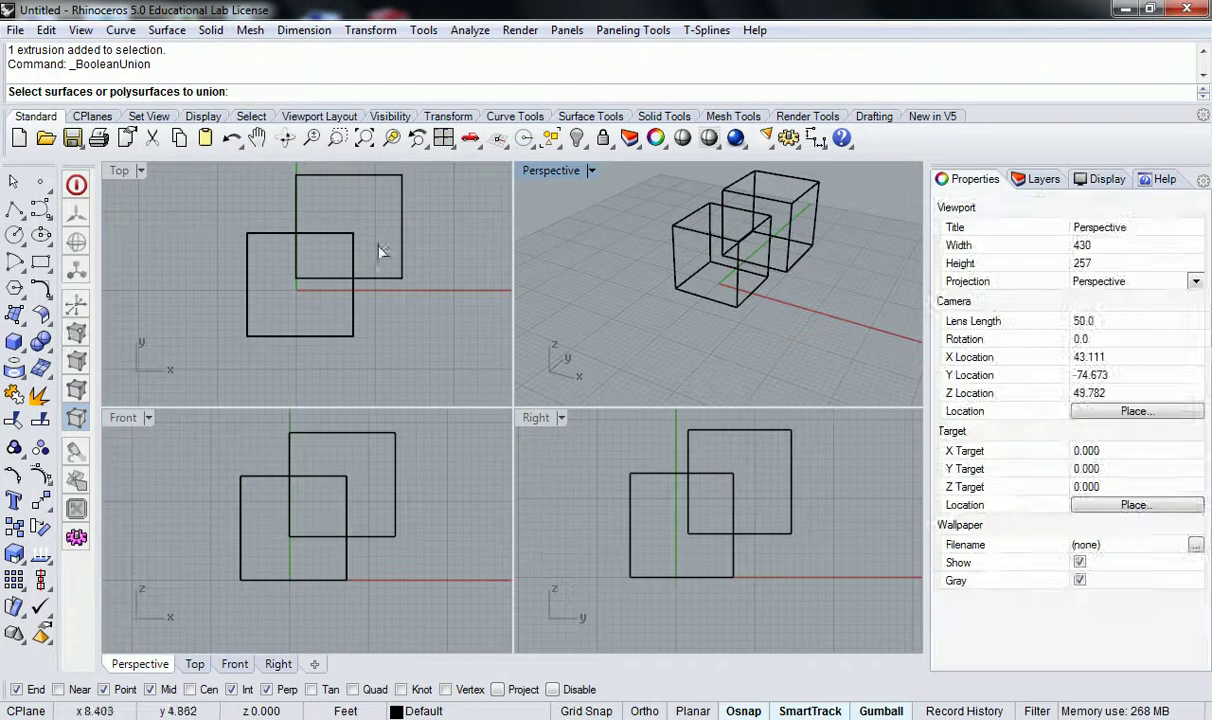
key(Escape)
click(763, 196)
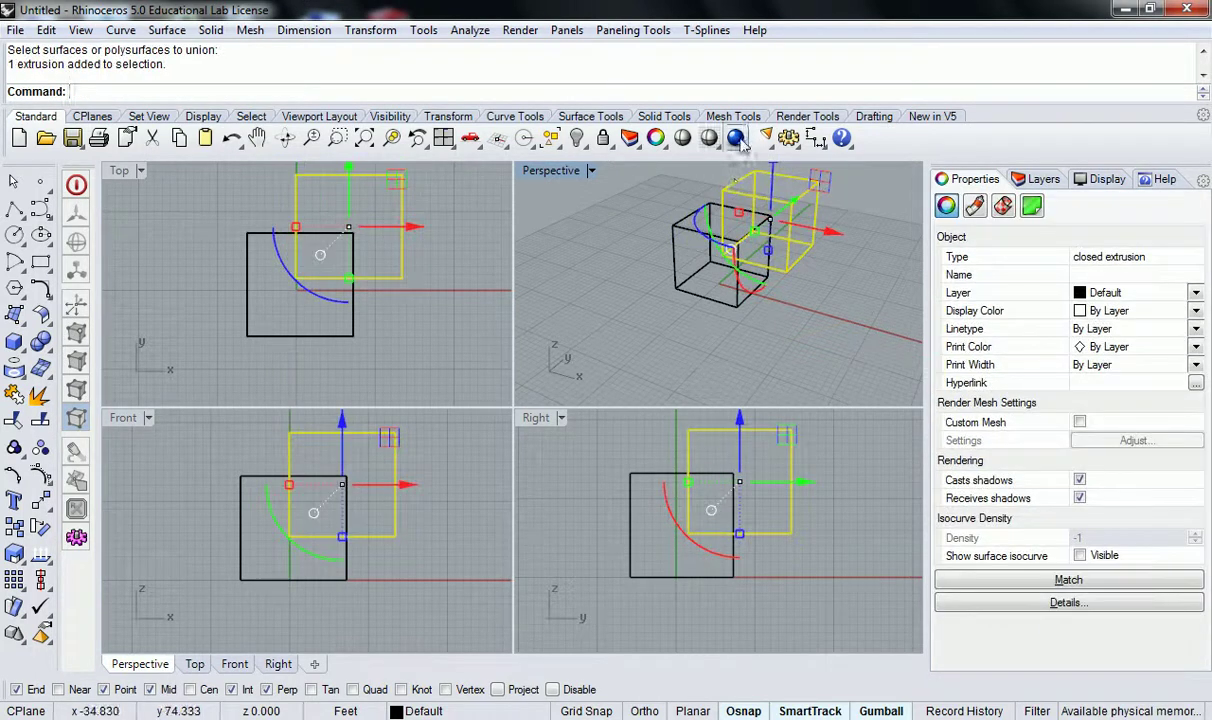
key(Escape)
- Draw a sphere centred beyond the upper-left corner of the first box in the Top view, overlapping that corner
text(Sphere)
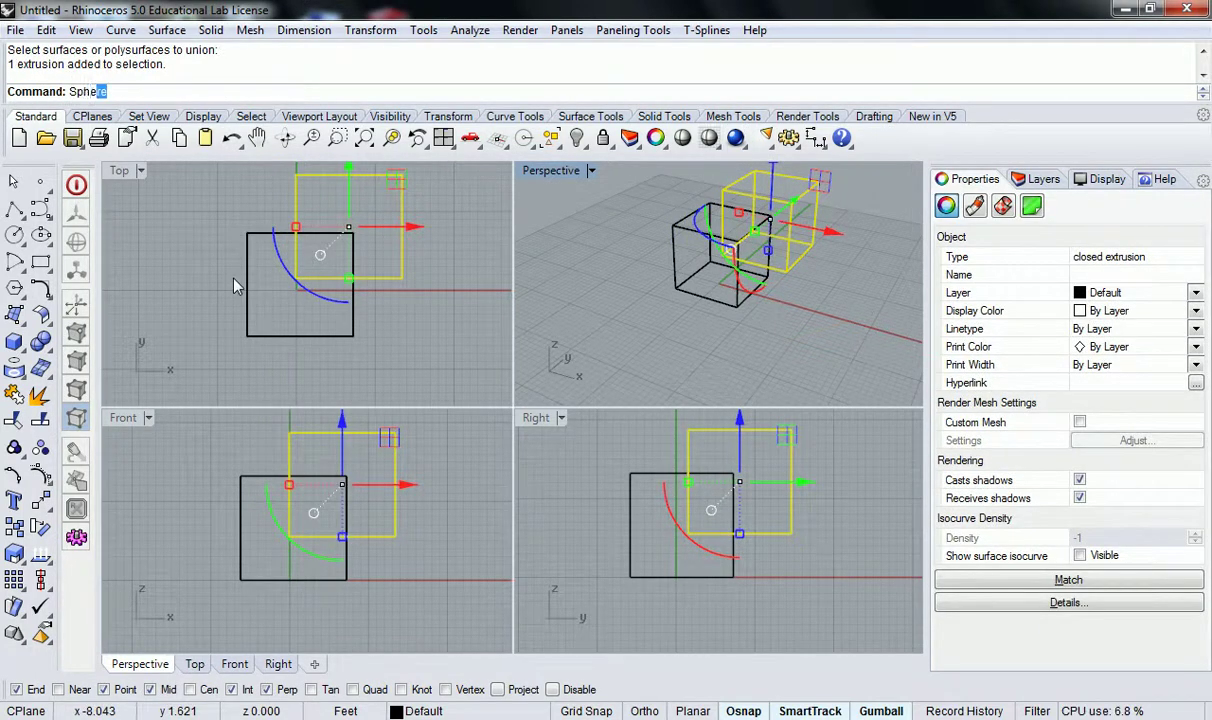
key(Return)
click(240, 204)
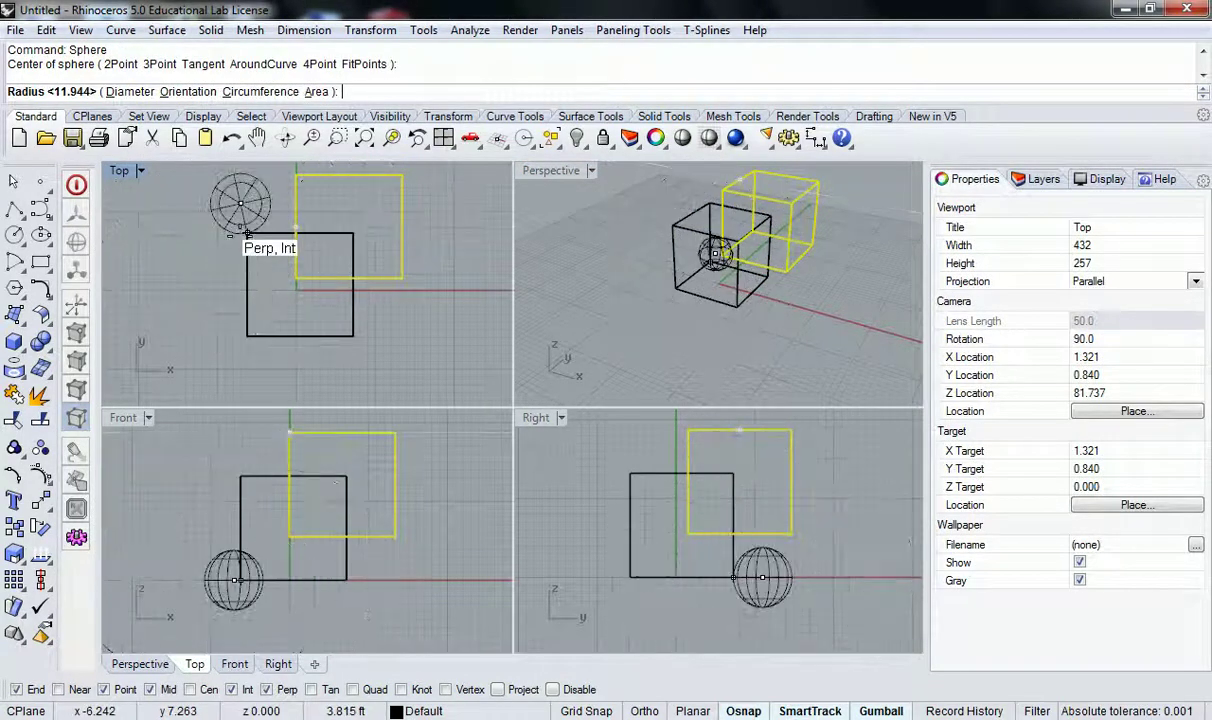
click(222, 257)
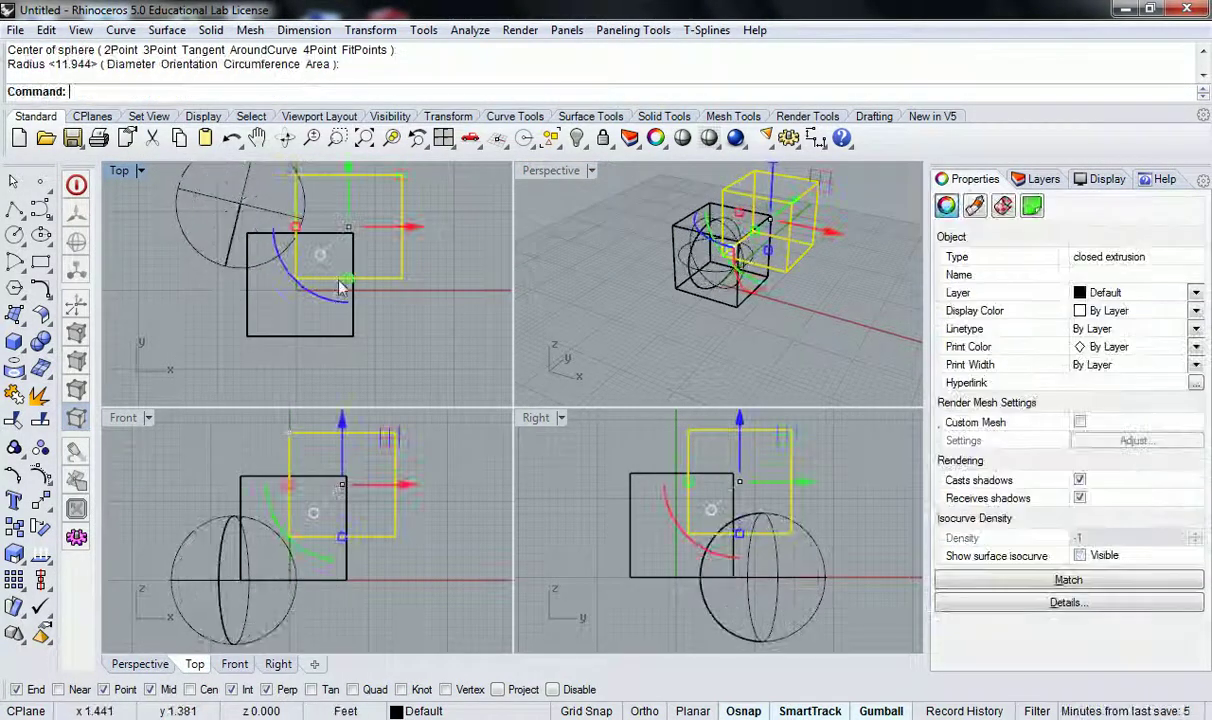
key(Escape)
- Move the sphere in the Front view so it sits higher and overlaps the left side of the first box
click(248, 626)
drag(295, 580, 432, 588)
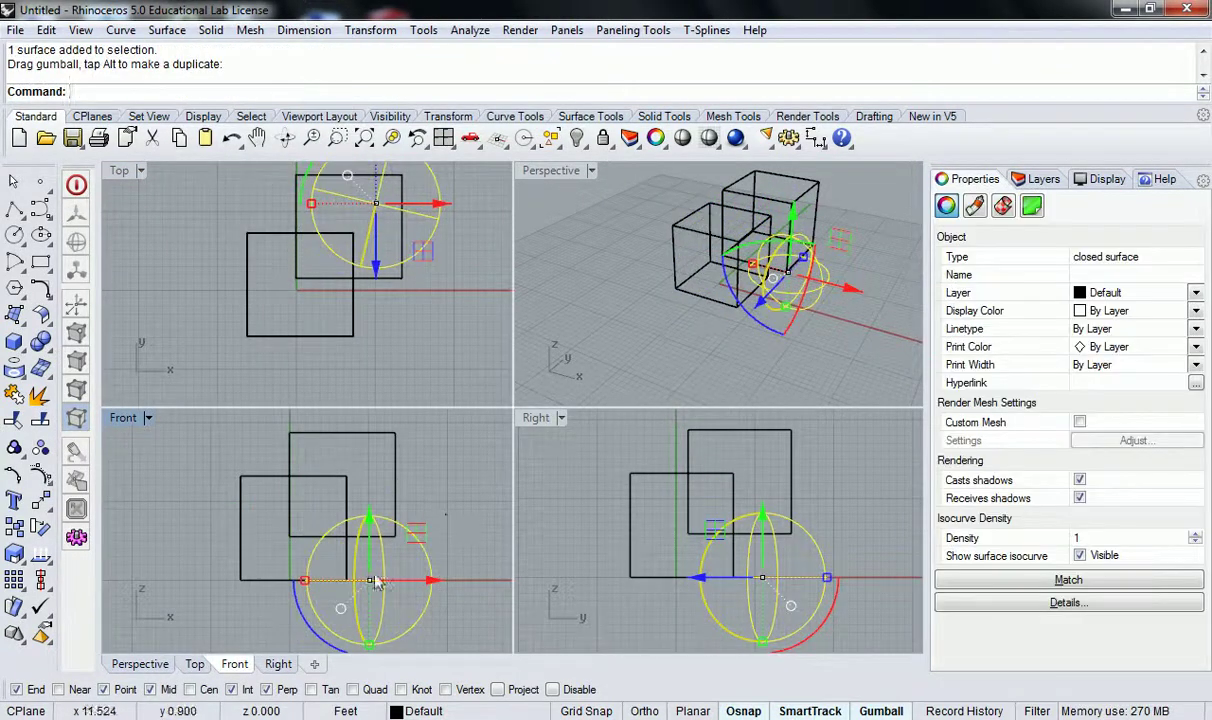
drag(362, 515, 240, 520)
click(468, 507)
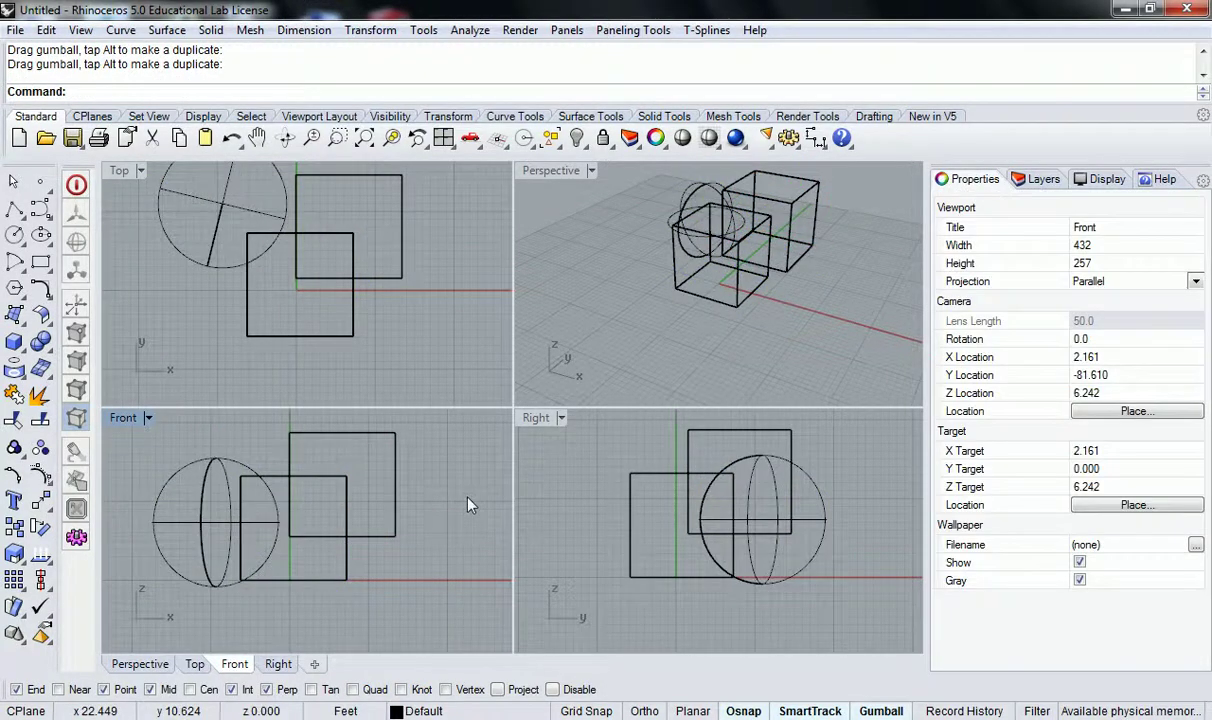
- Orbit the perspective view to compare the boxes and sphere with their top, front and right projections
right_drag(398, 303, 398, 346)
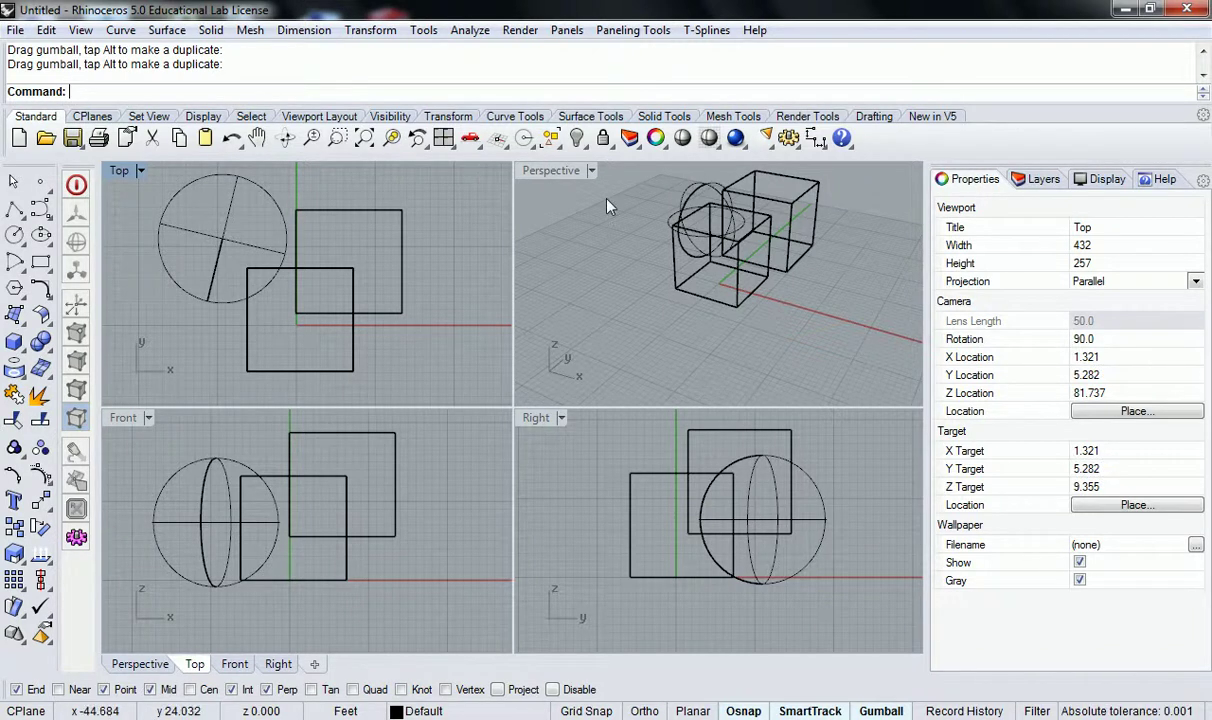
right_drag(548, 180, 782, 288)
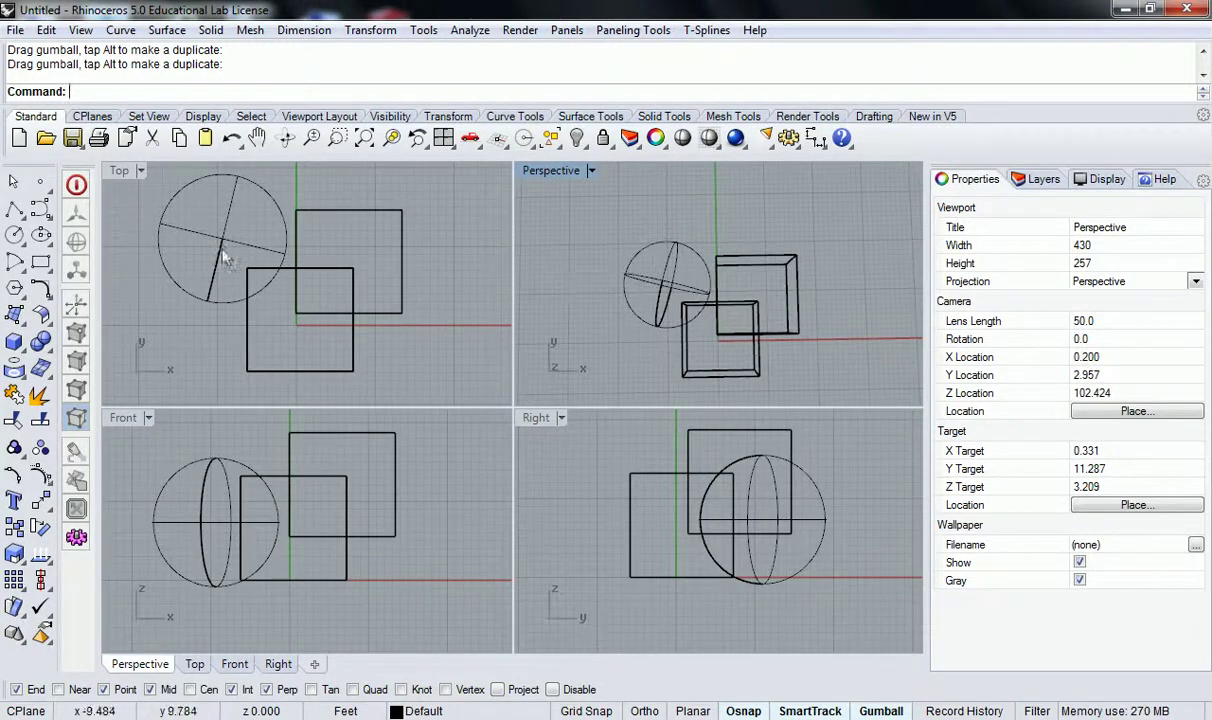
right_drag(726, 378, 700, 318)
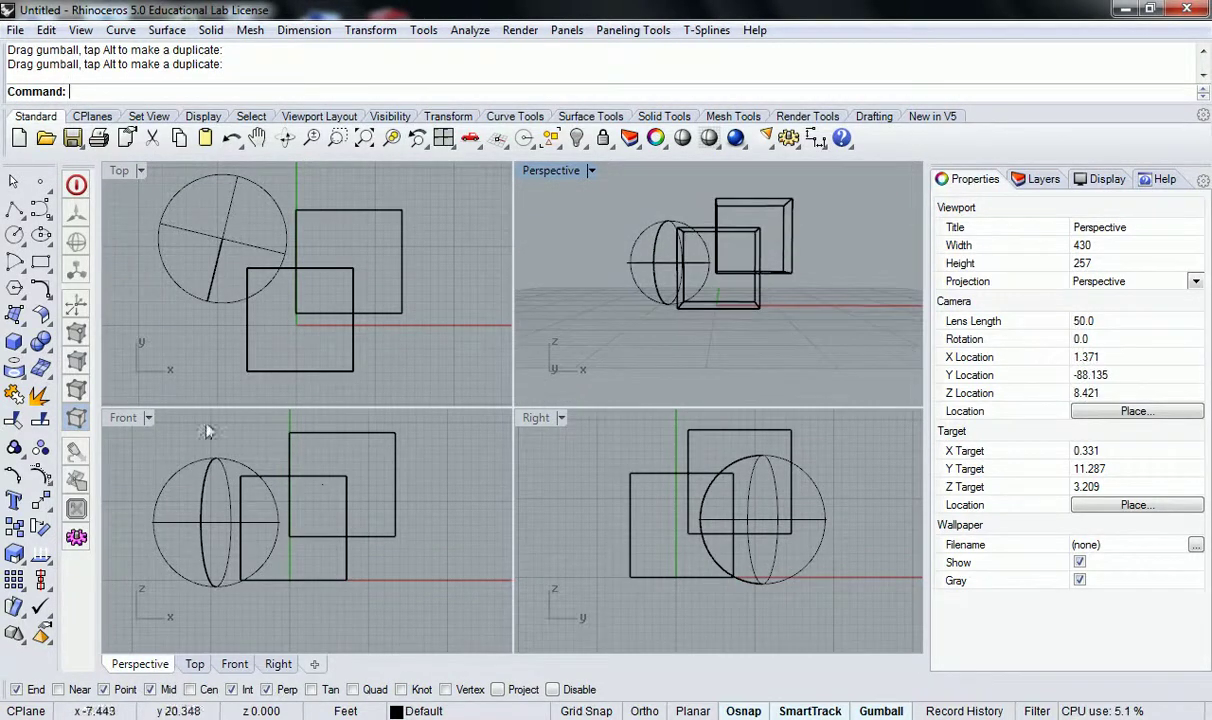
right_drag(852, 268, 698, 262)
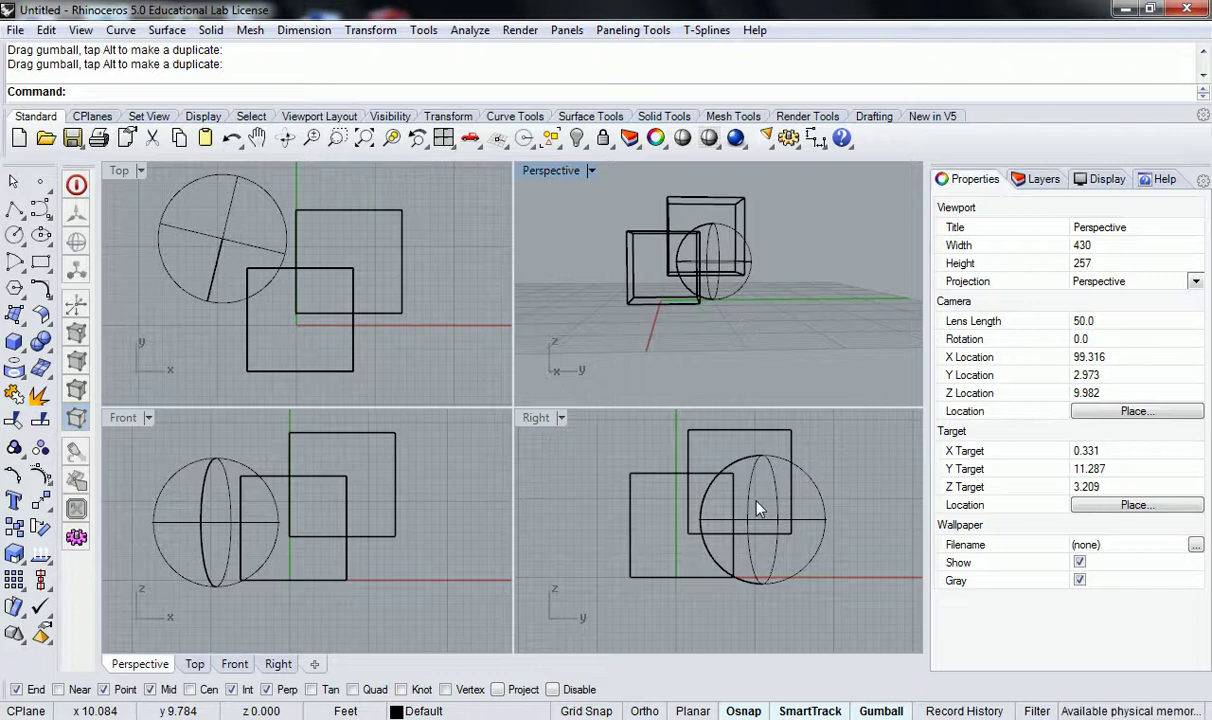
- Enlarge the Perspective viewport to examine the three solids from an angled view, and restore the four-viewport layout
double_click(537, 174)
right_drag(537, 181, 440, 470)
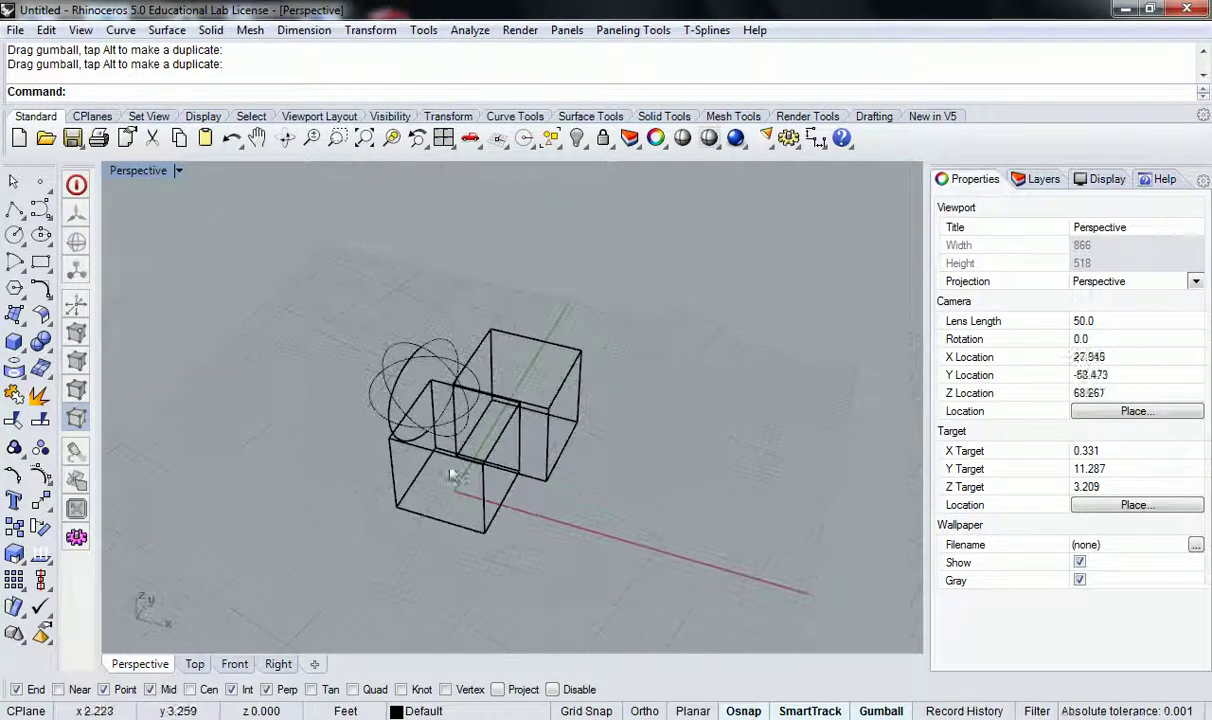
scroll(522, 544, up, 4)
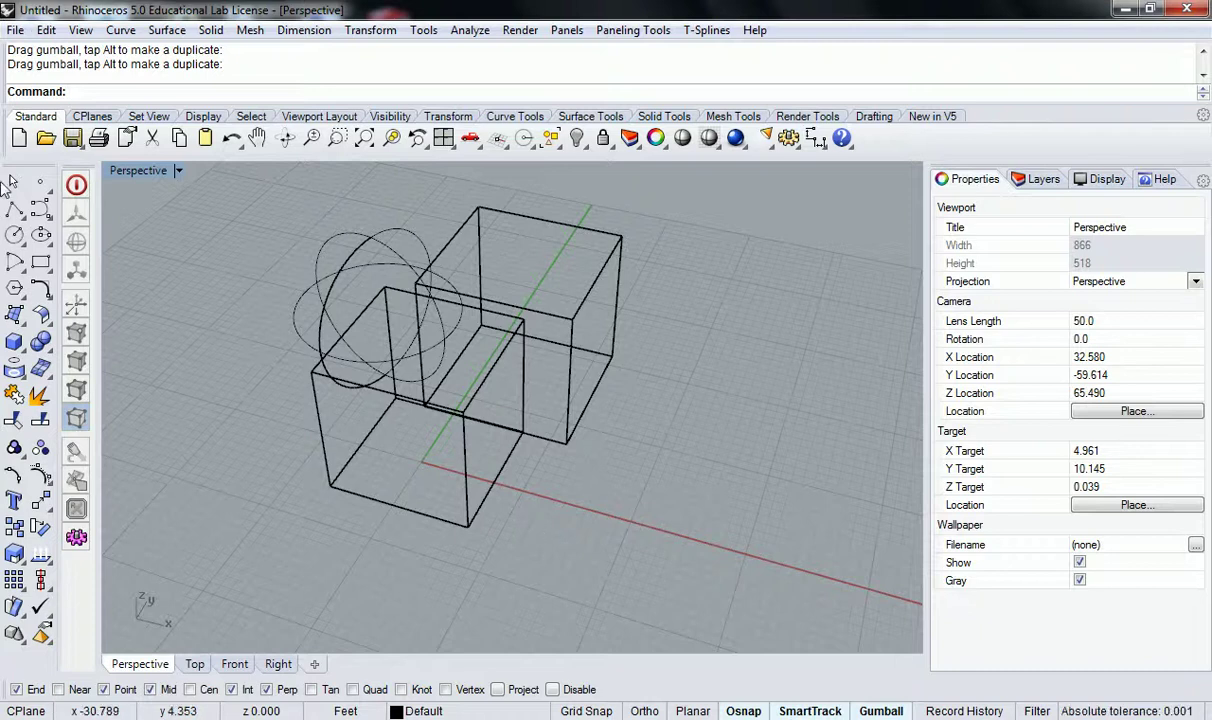
double_click(140, 172)
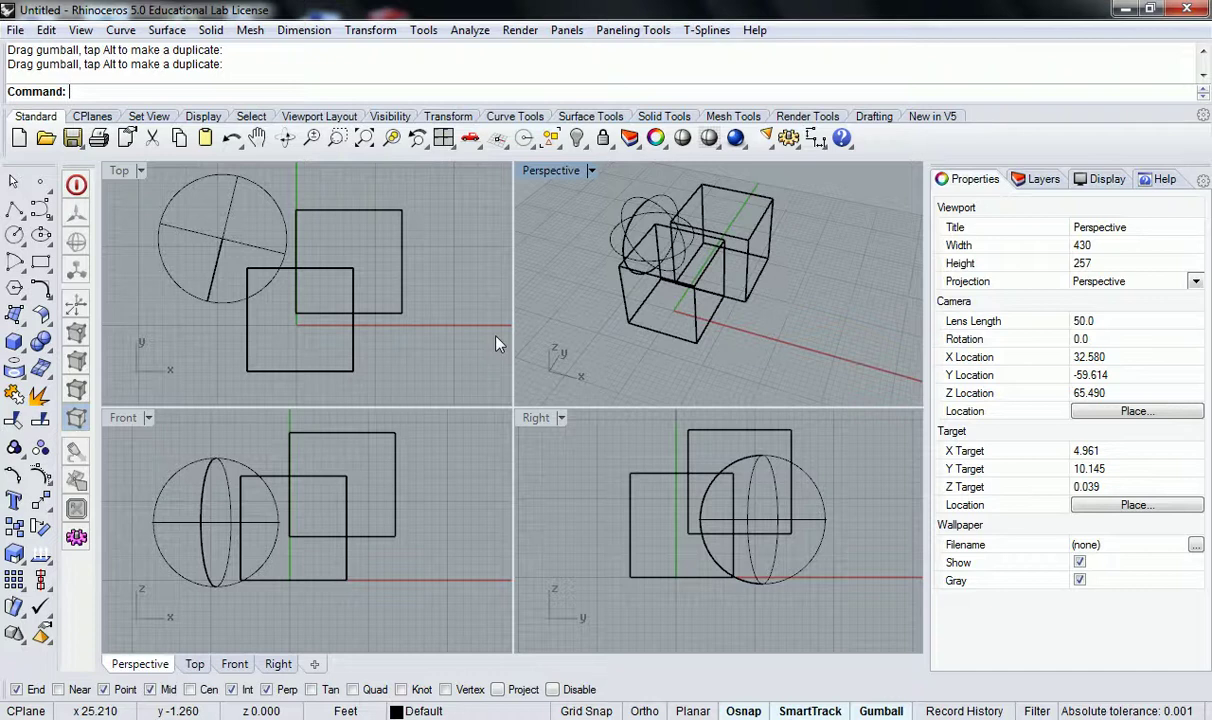
- Show the layer list and open the object snap settings on the Modeling Aids page of Rhino Options
click(1038, 179)
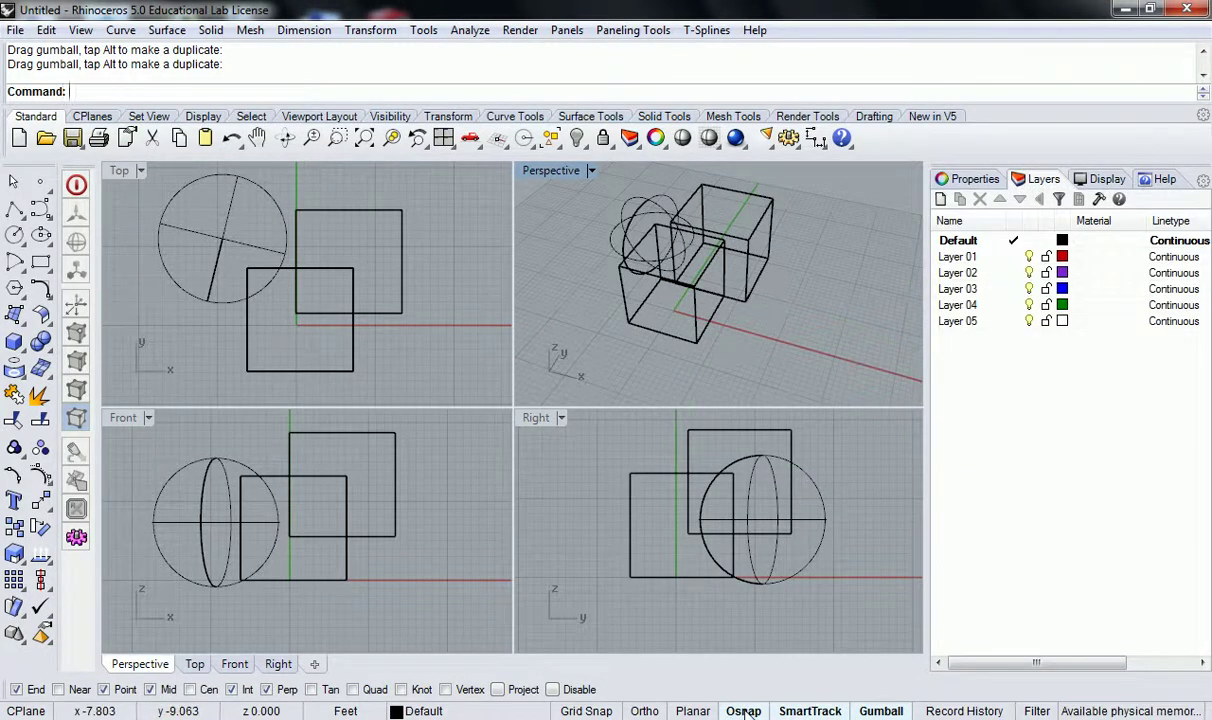
right_click(744, 711)
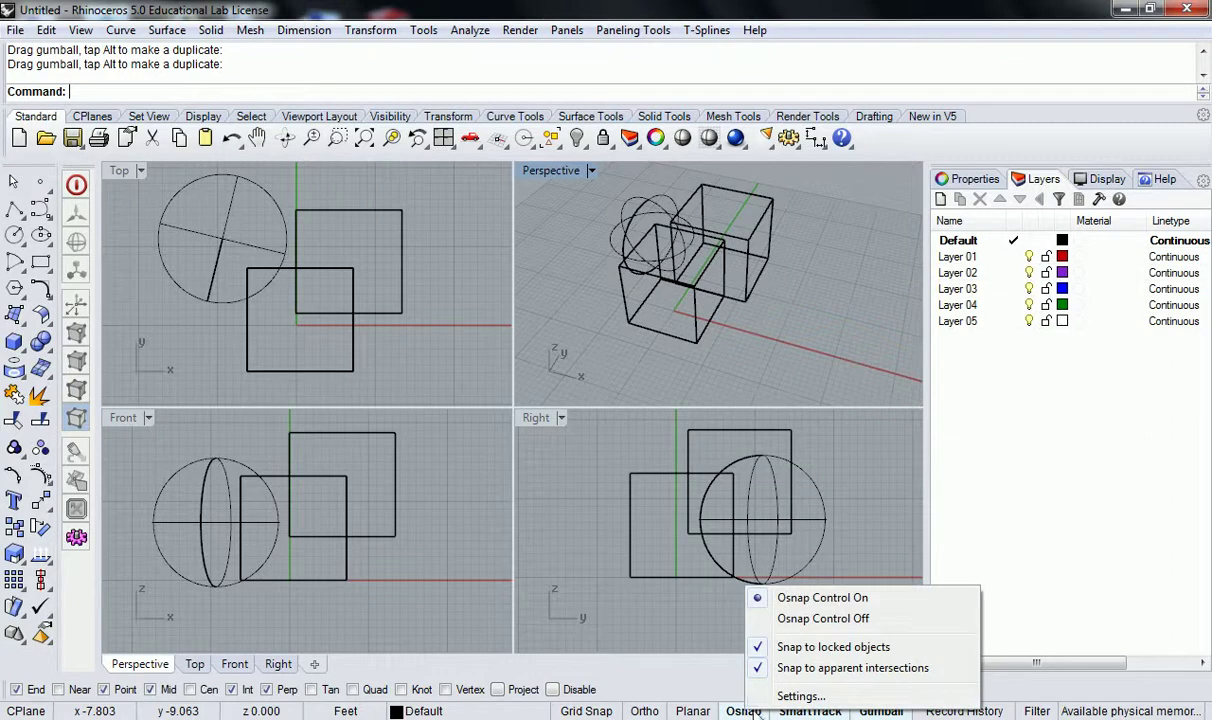
click(766, 699)
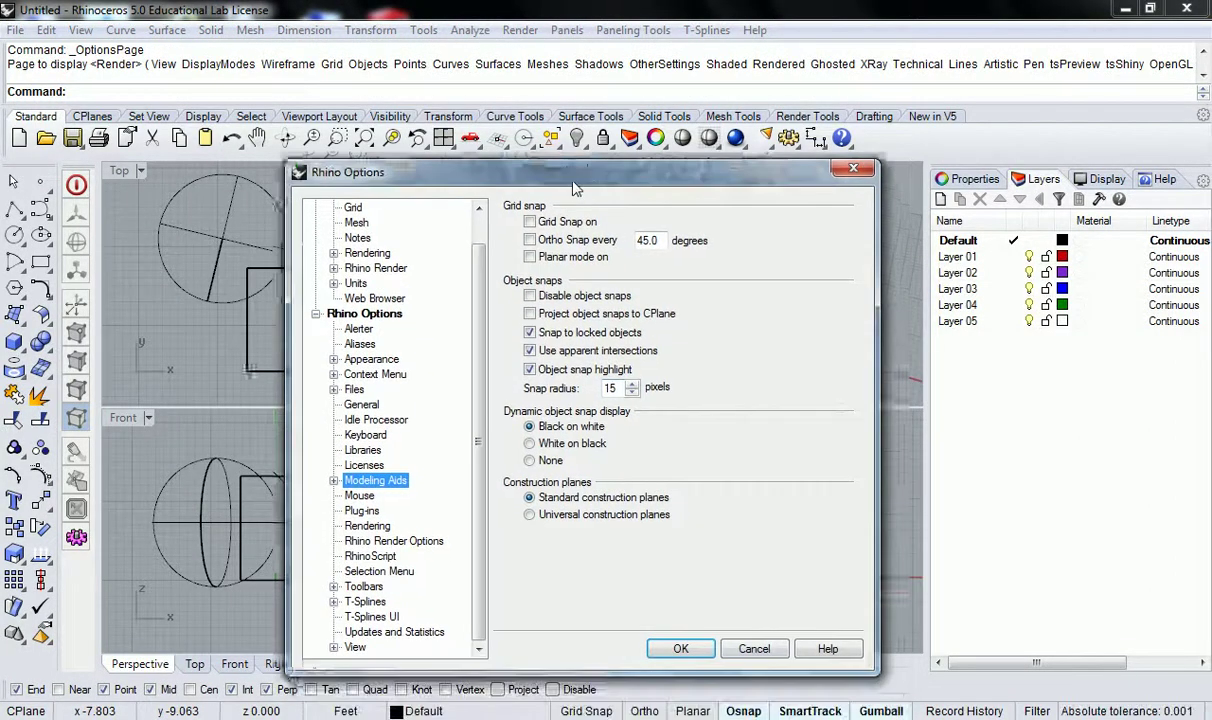
- Examine the Modeling Aids snap settings and the list of its subpages, and close Rhino Options
drag(575, 188, 556, 173)
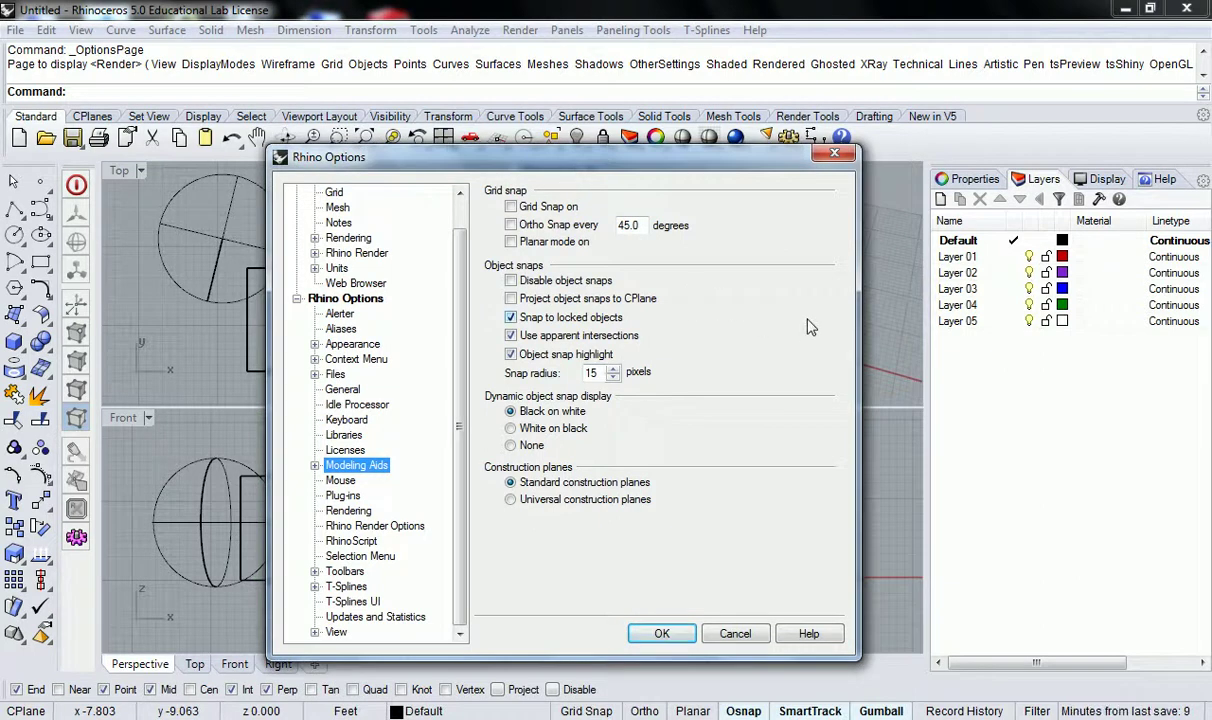
click(314, 465)
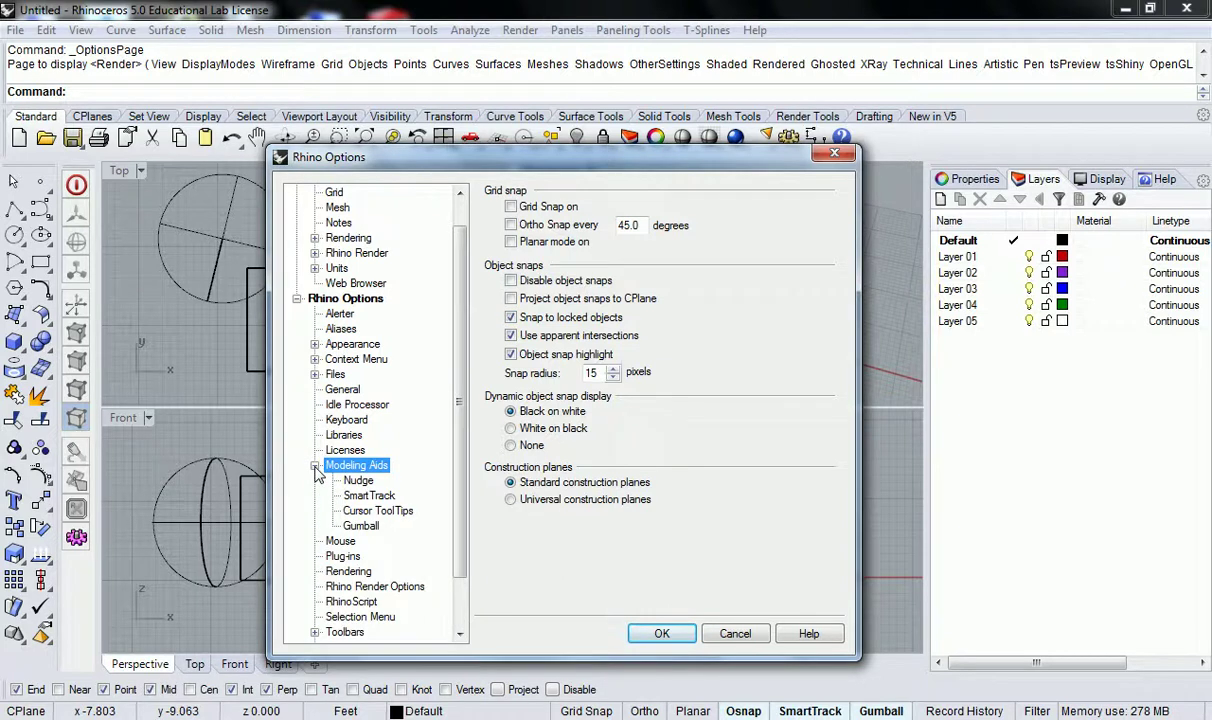
click(315, 466)
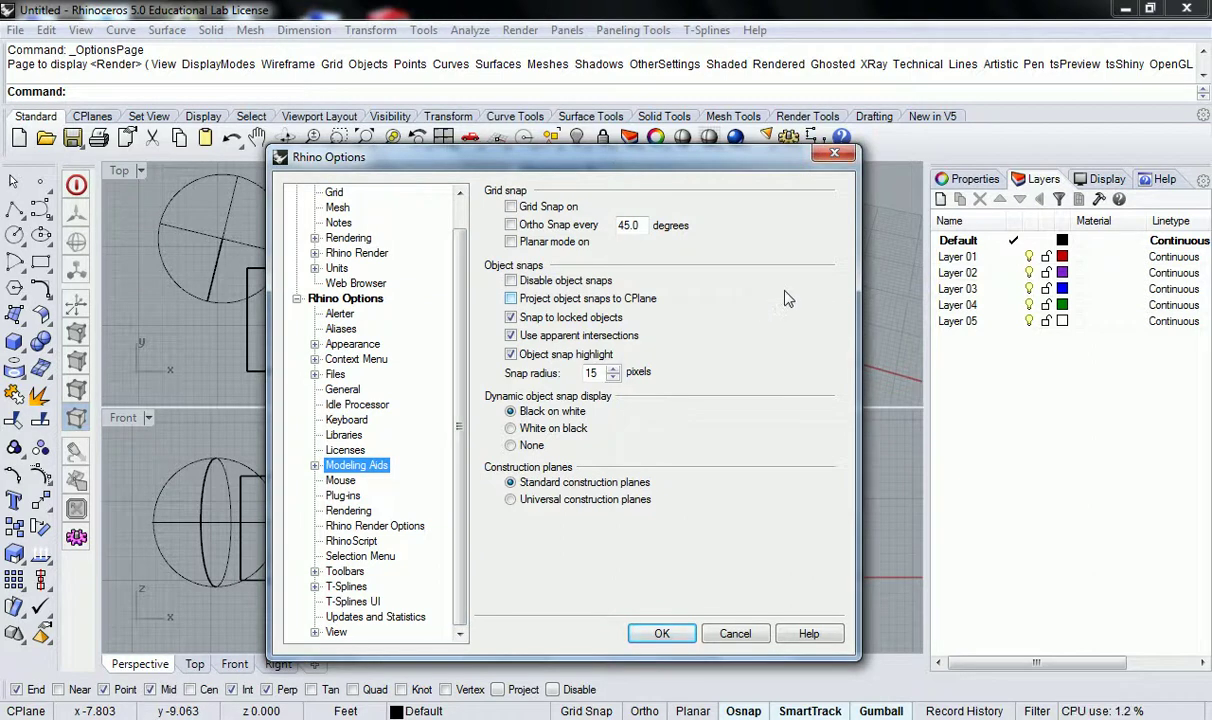
click(834, 153)
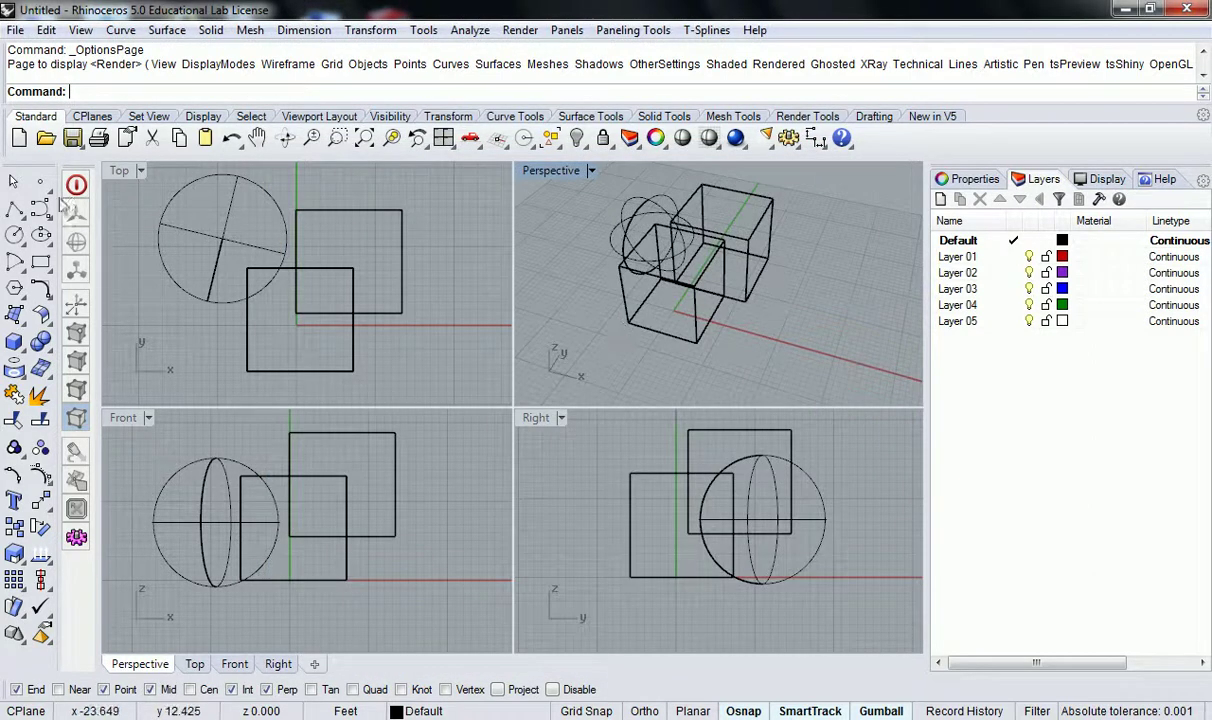
- Try to place a point object on the upper front corner of the rear box in the Perspective view, using object snap
click(40, 181)
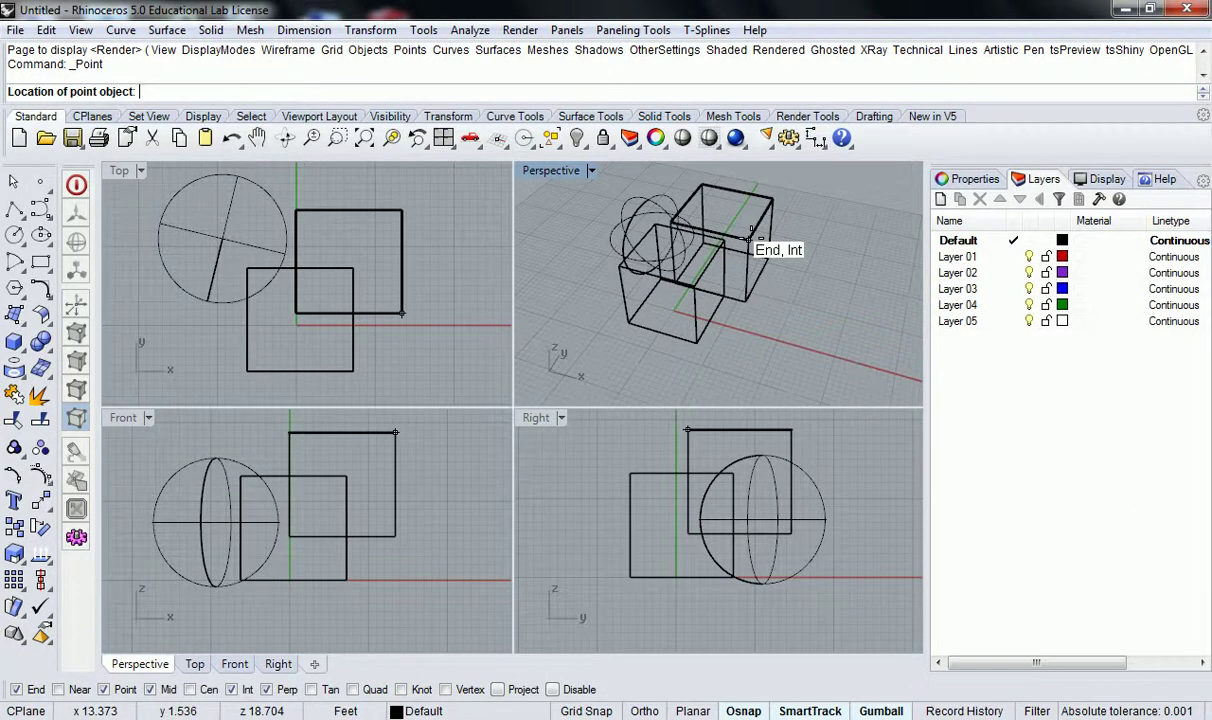
click(752, 237)
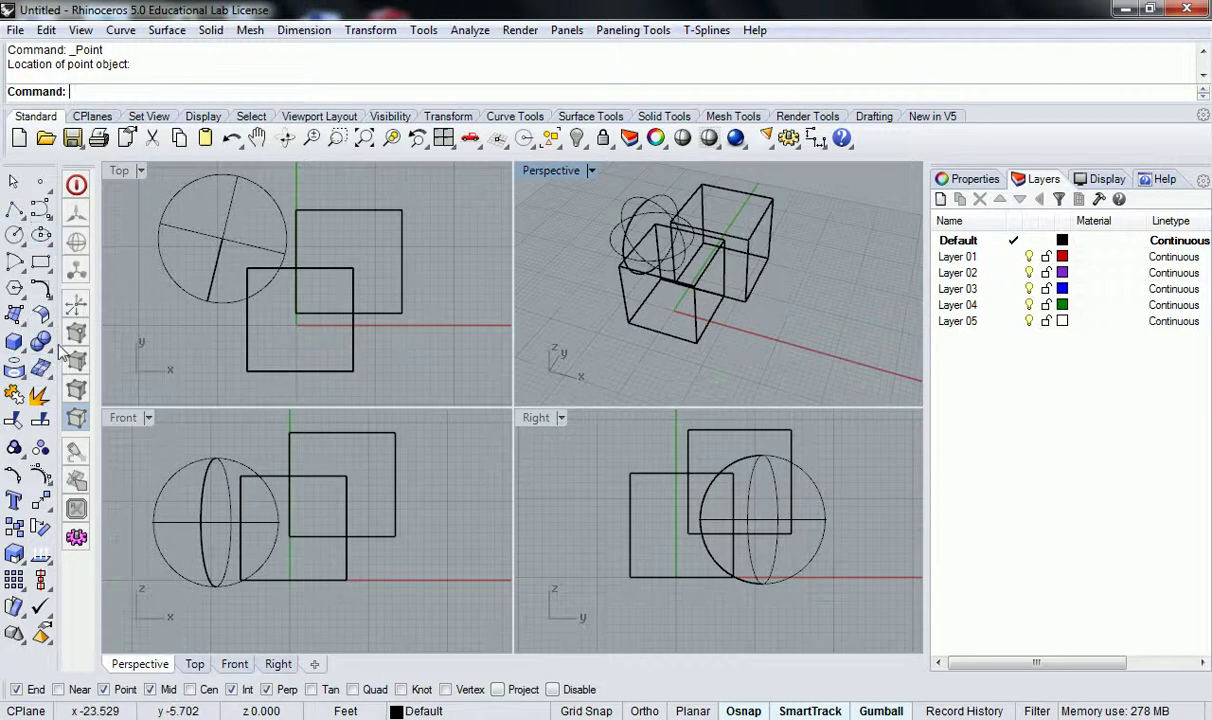
- Create a sphere with a 5' radius in the Top view, centred to the right of the two boxes
text(Sphere)
key(Return)
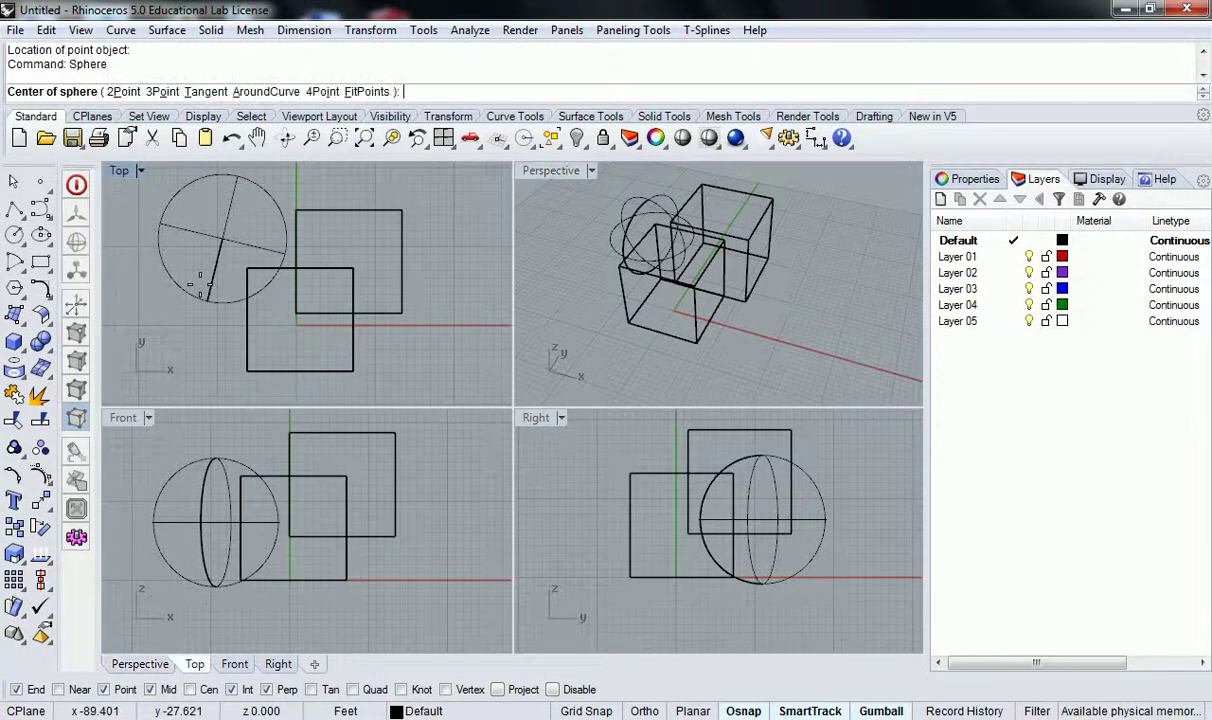
click(454, 247)
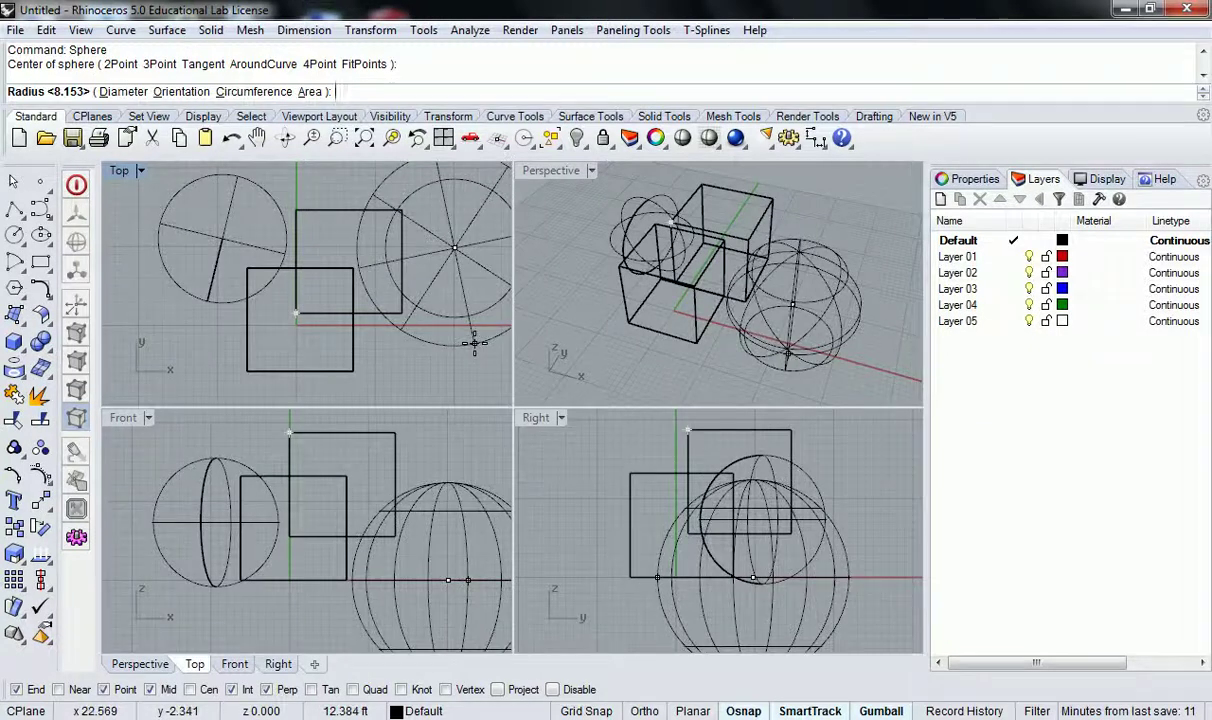
text(5')
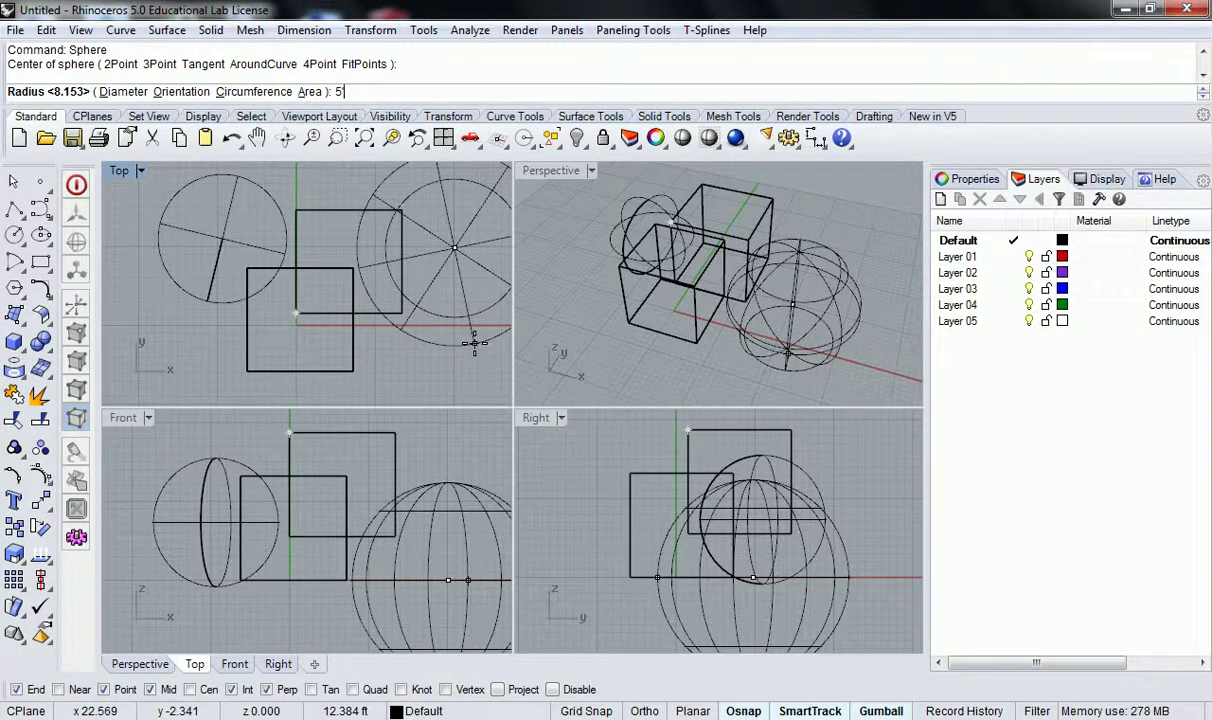
key(Return)
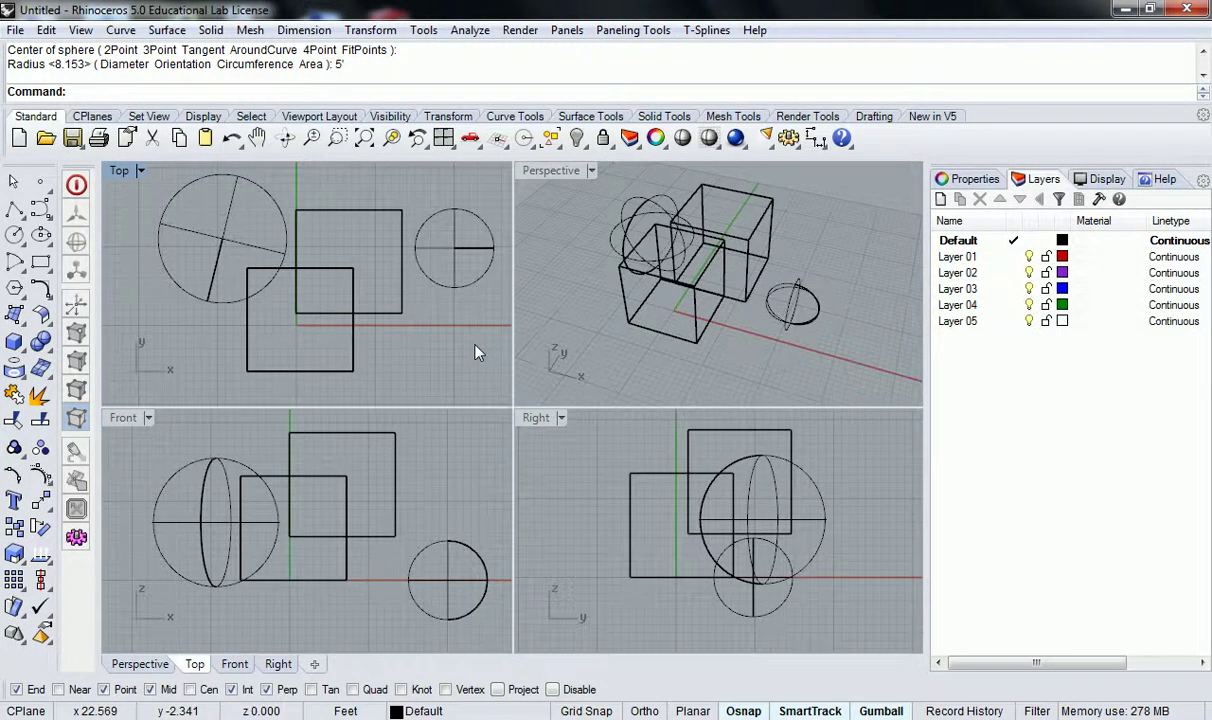